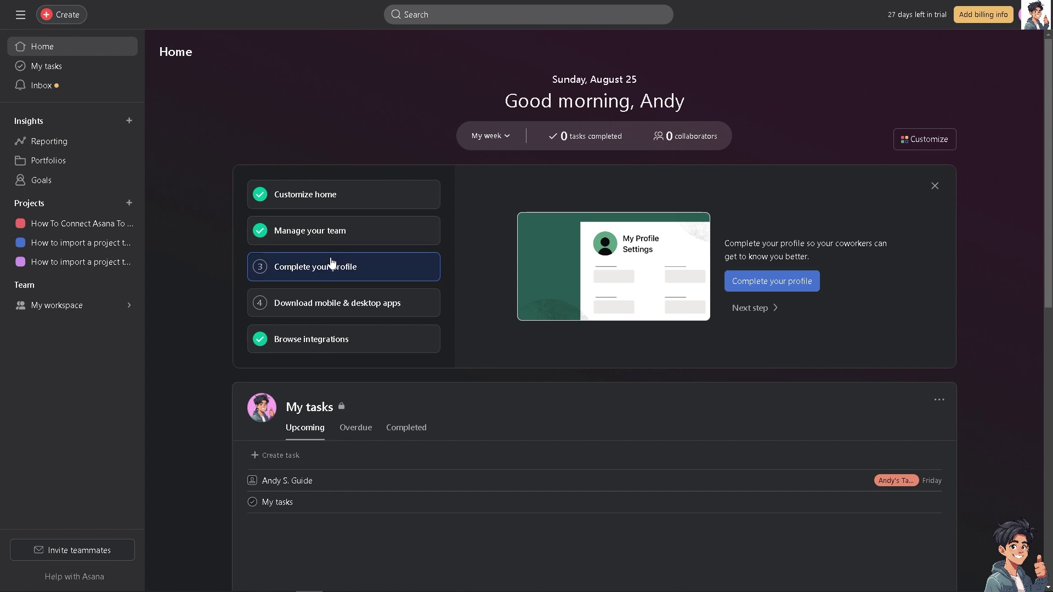
click(77, 224)
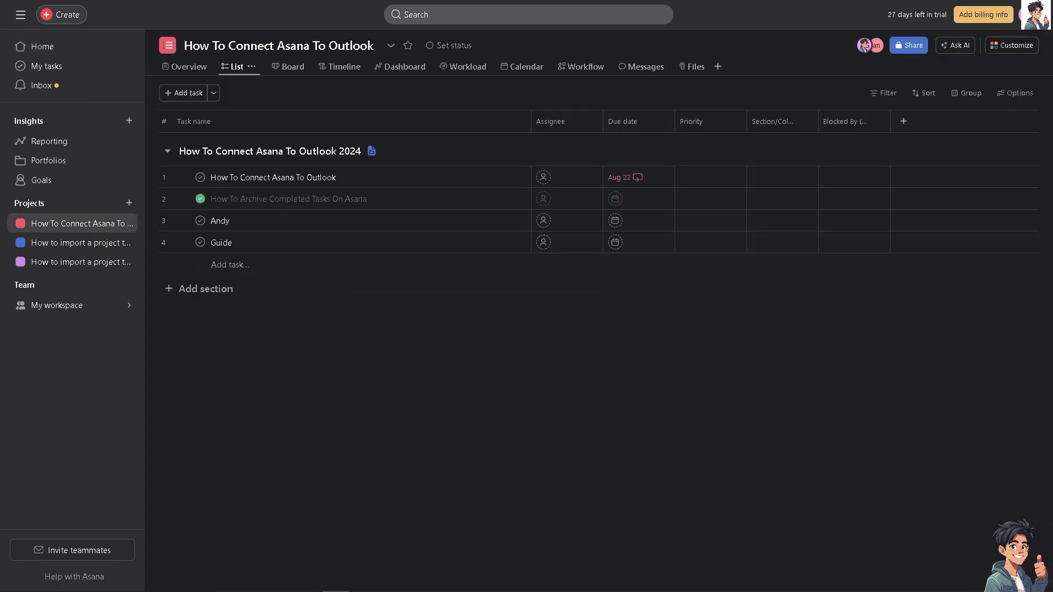
click(453, 178)
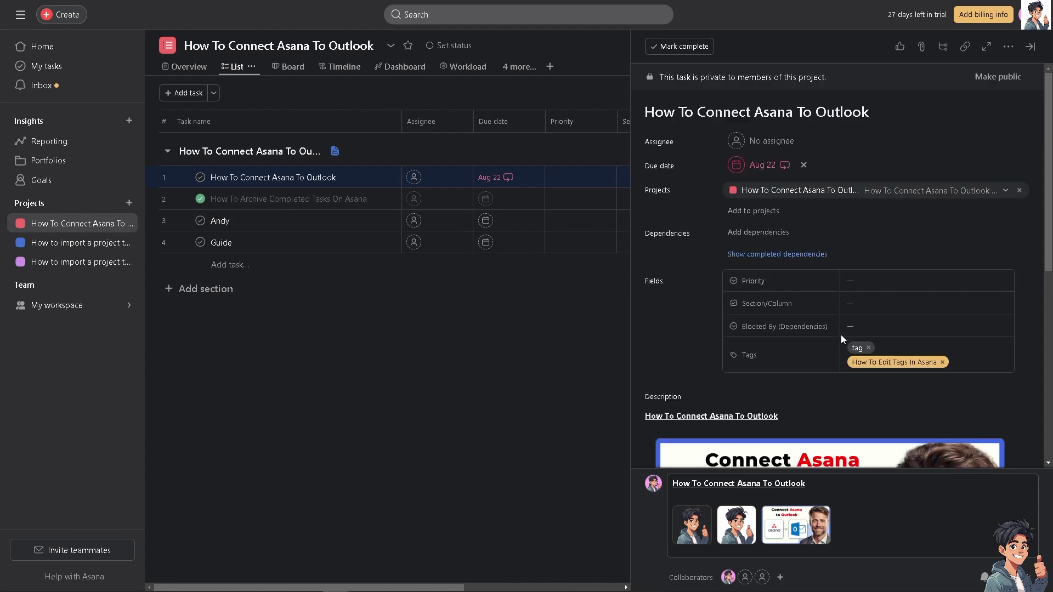
scroll(839, 337, down, 1)
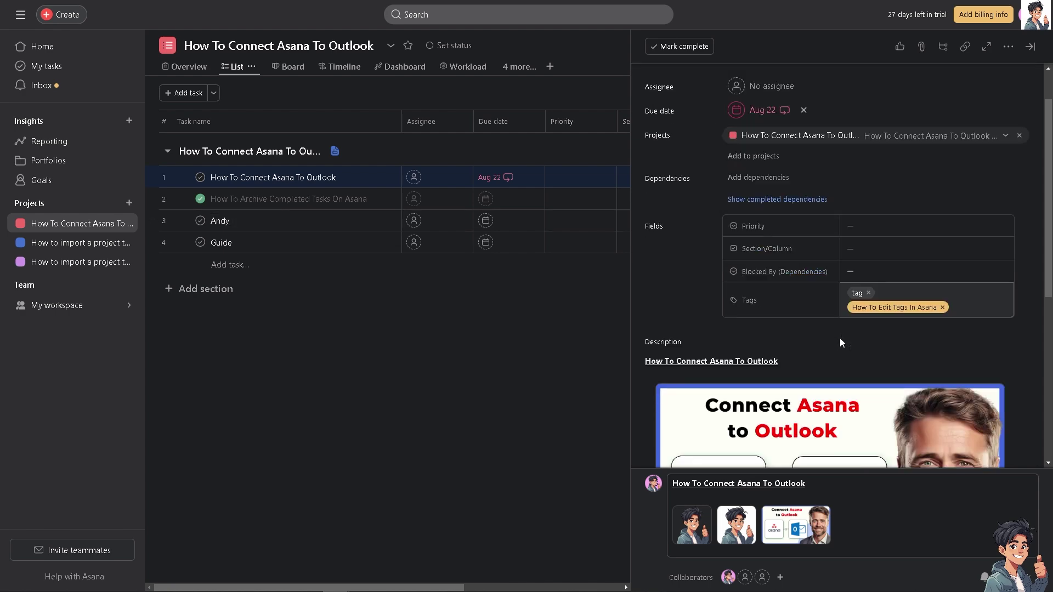
scroll(839, 337, down, 2)
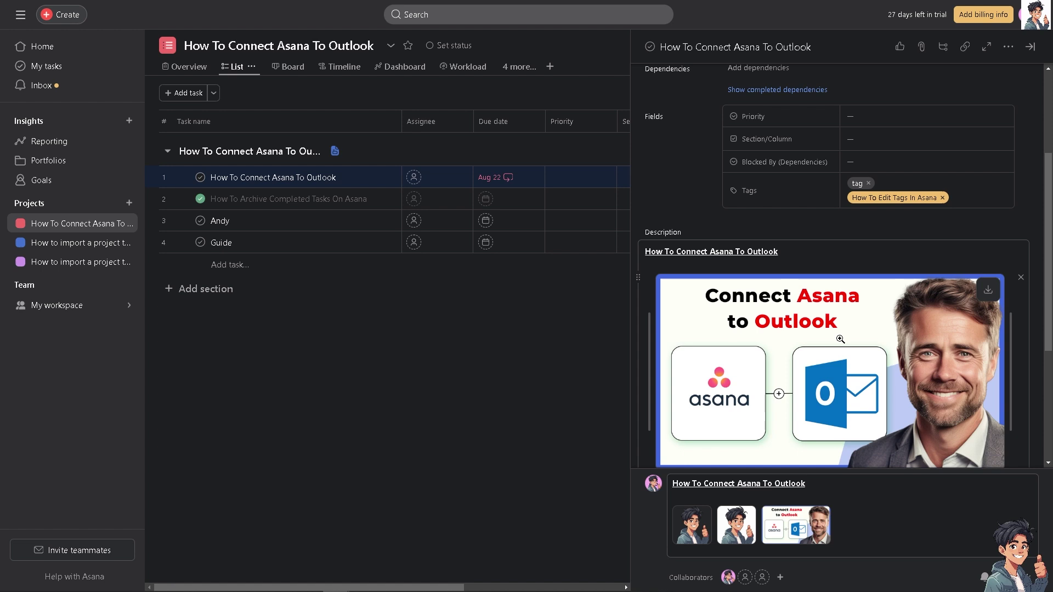
scroll(839, 340, down, 1)
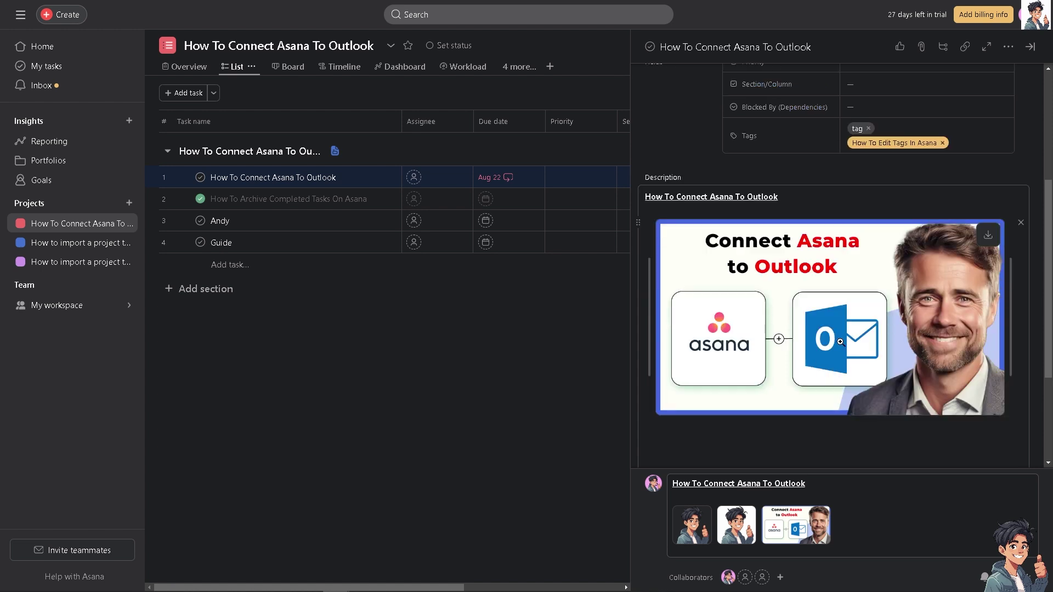
scroll(840, 341, up, 1)
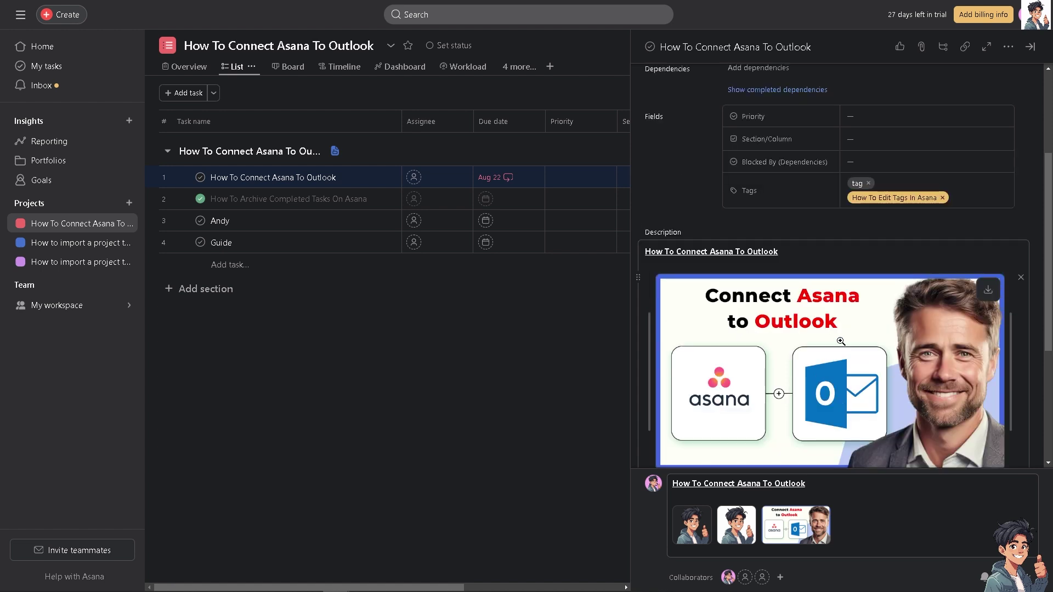
click(1031, 50)
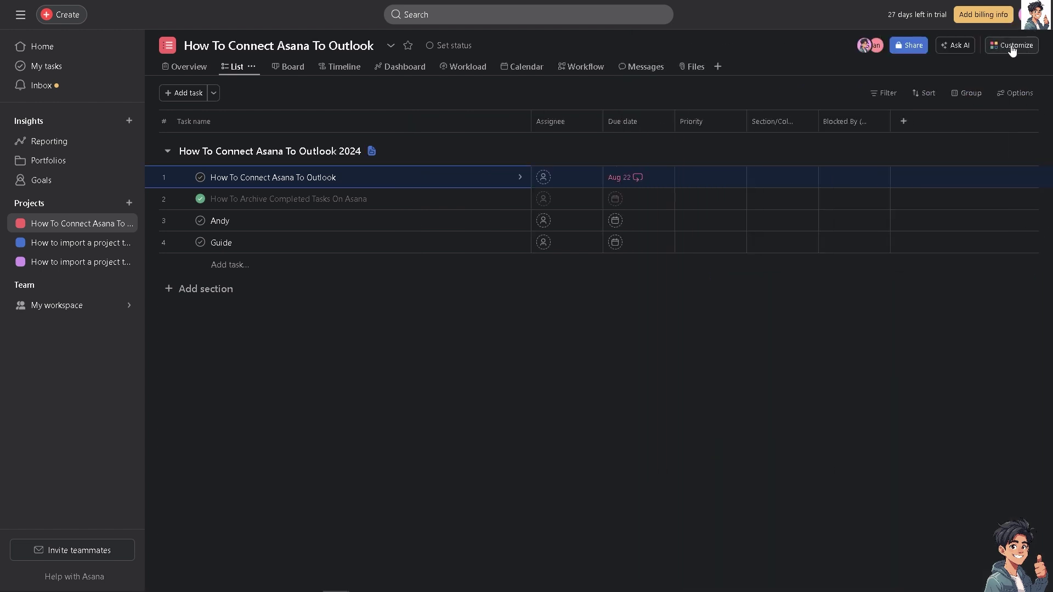
Open the Add apps catalogue from the project's Customize panel.
click(1012, 48)
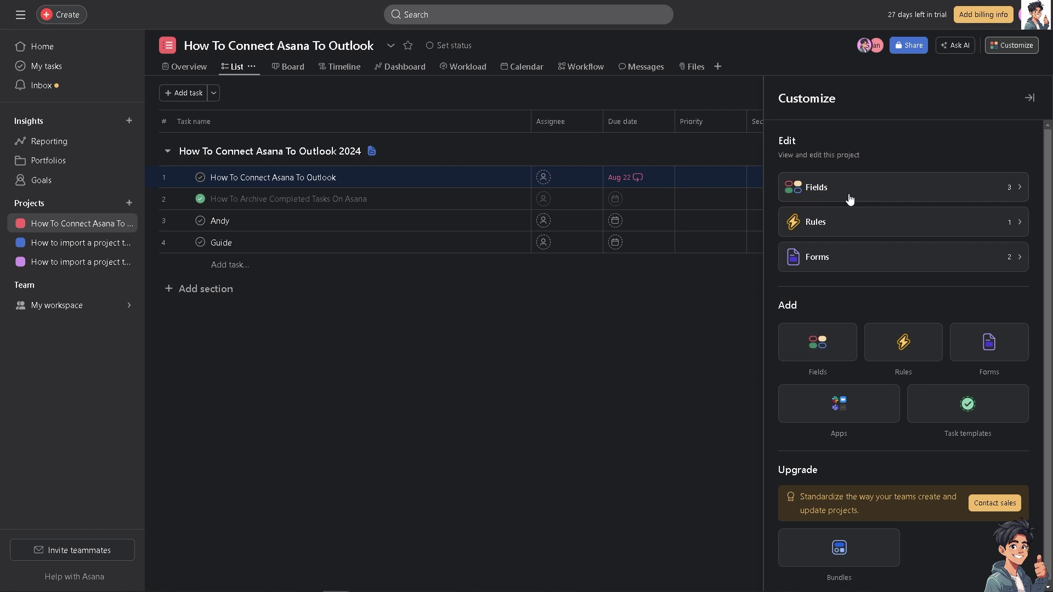
click(840, 407)
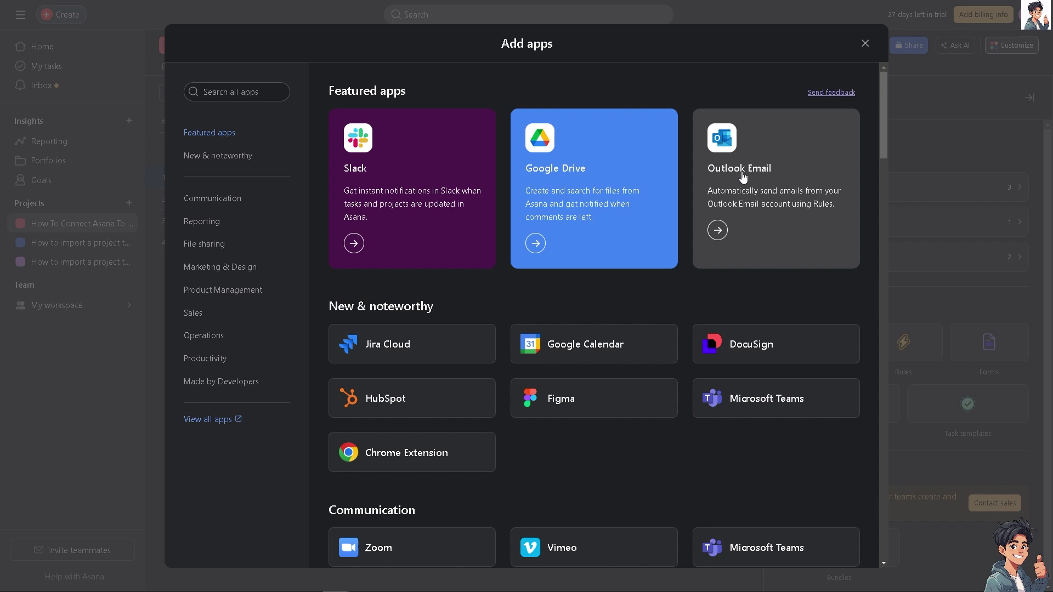
Open the Outlook Email app's details and add it to the project.
click(718, 230)
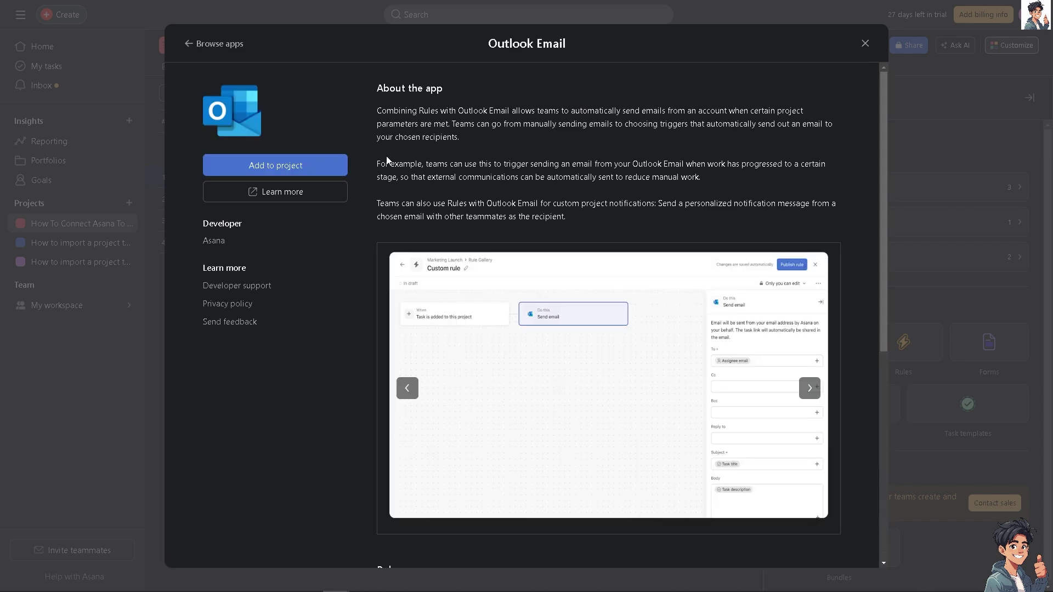
click(304, 168)
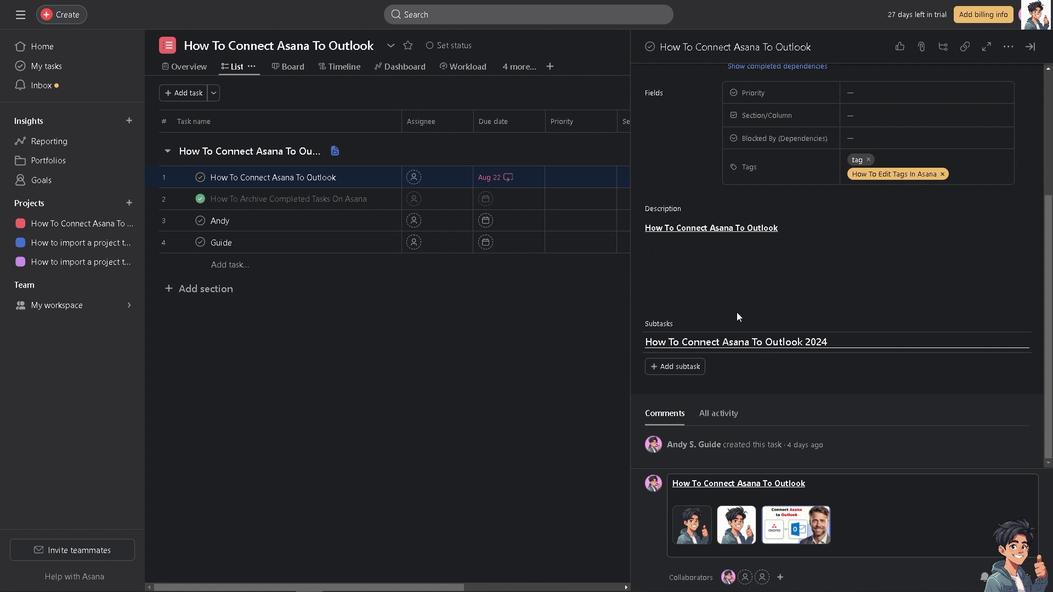
Go to Home and open the Asana integrations directory from the onboarding step.
click(46, 51)
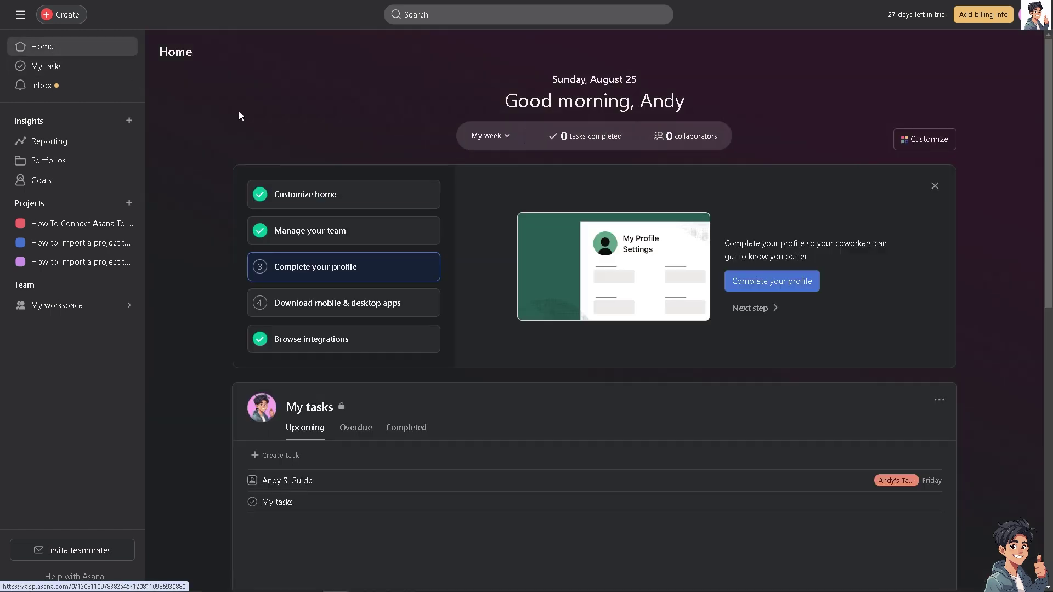
click(304, 343)
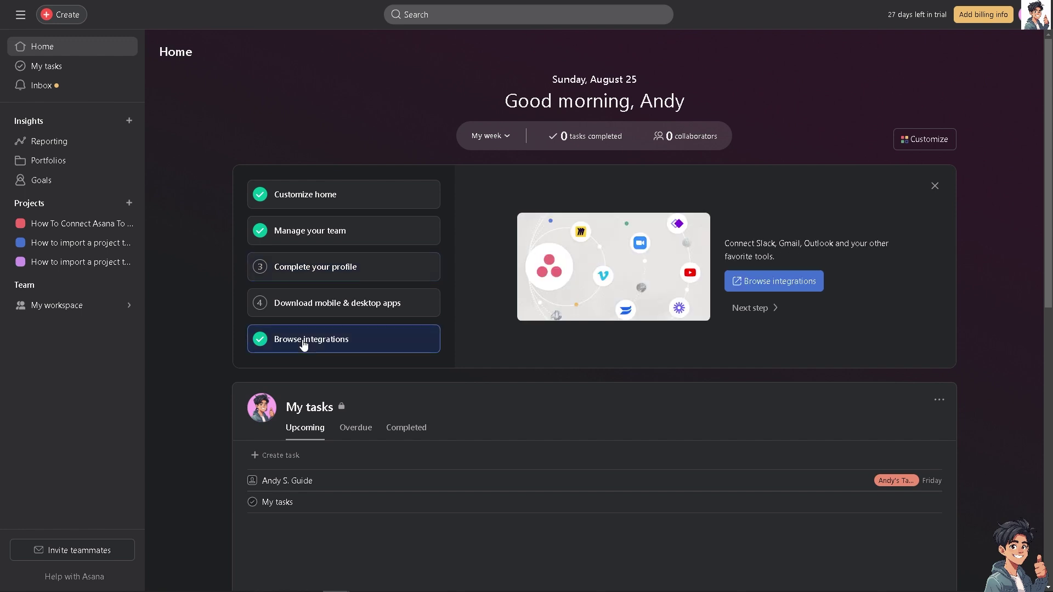
click(790, 282)
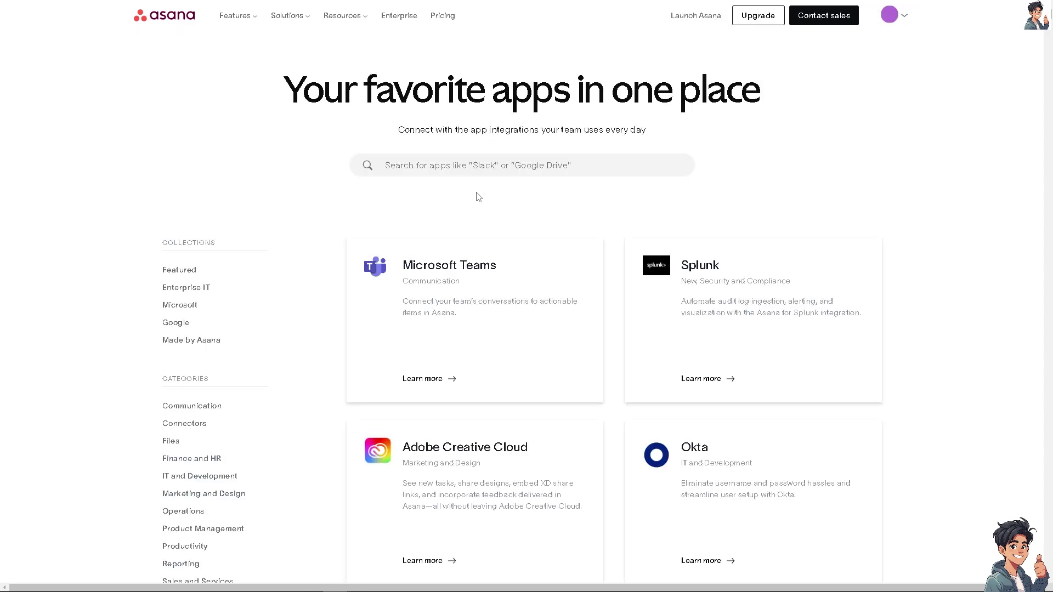
scroll(340, 175, down, 5)
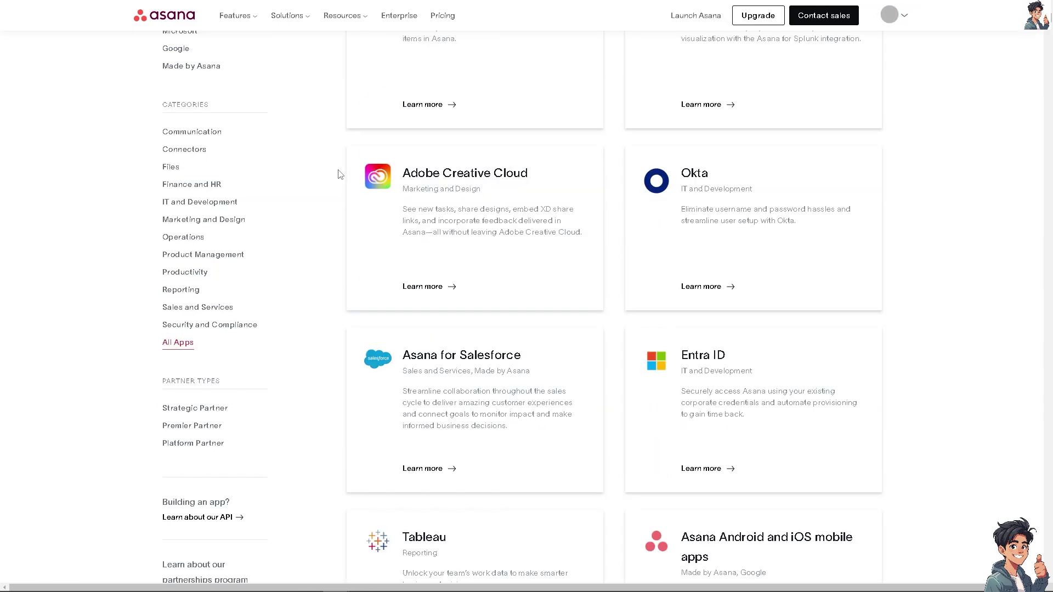
scroll(335, 236, down, 3)
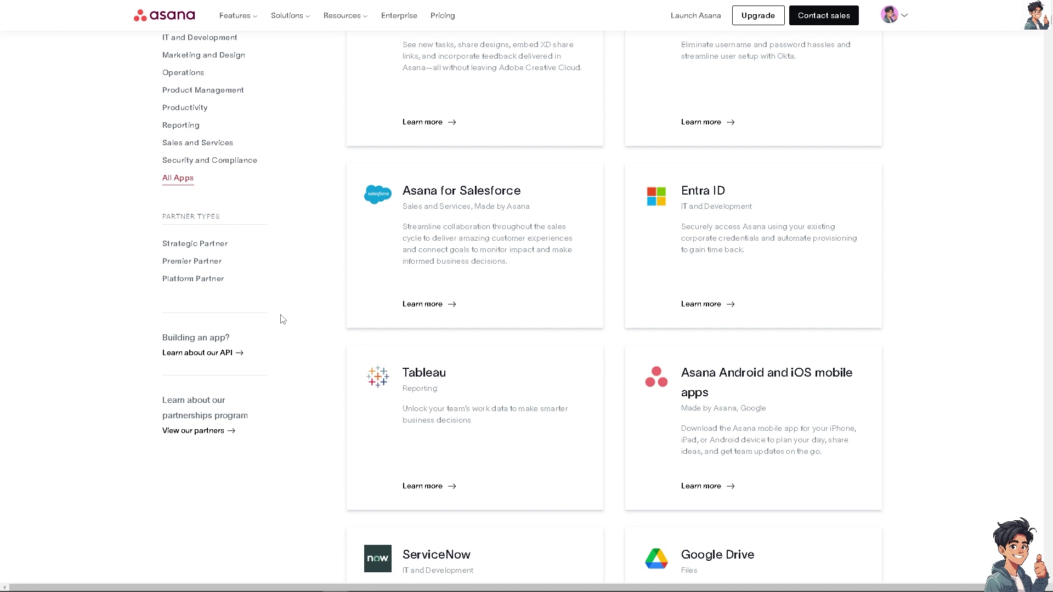
Find 'Outlook' on the directory page and open the Outlook Email integration card.
key(ctrl+f)
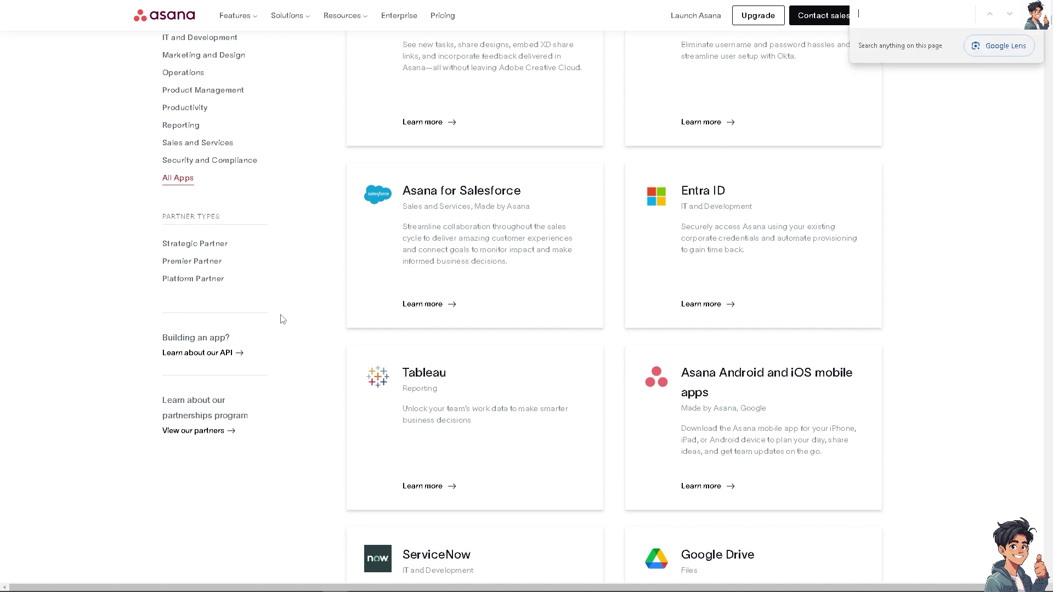
text(Outllok)
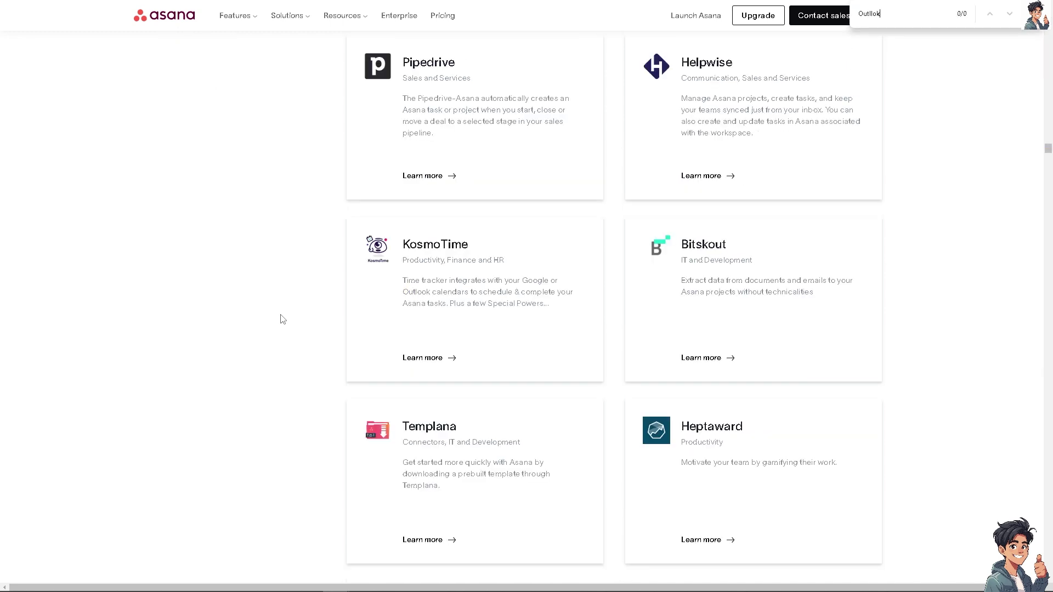
key(BackSpace)
key(BackSpace)
key(BackSpace)
text(ook)
key(Return)
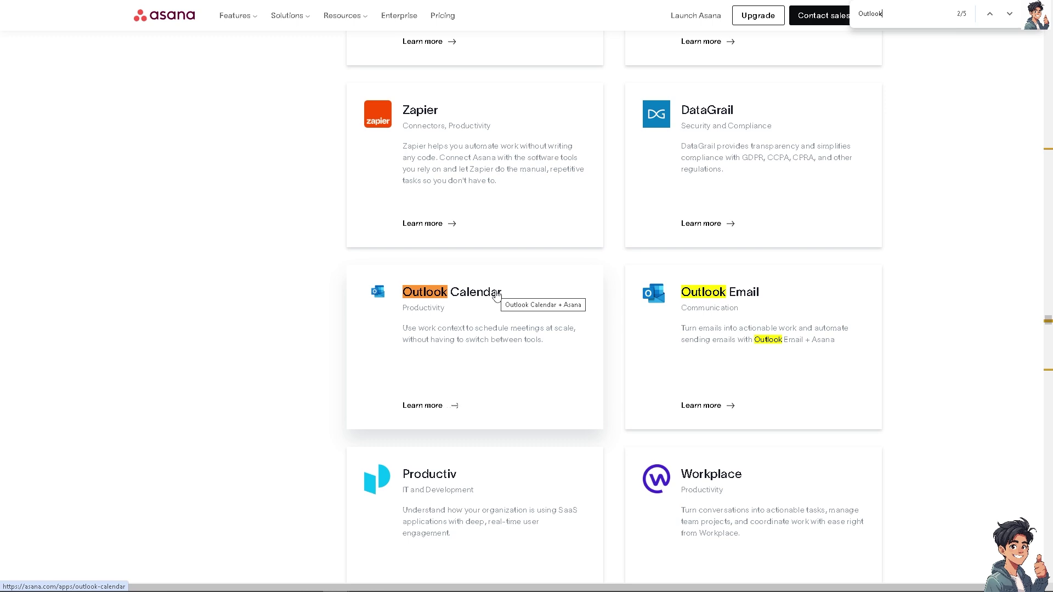
click(732, 296)
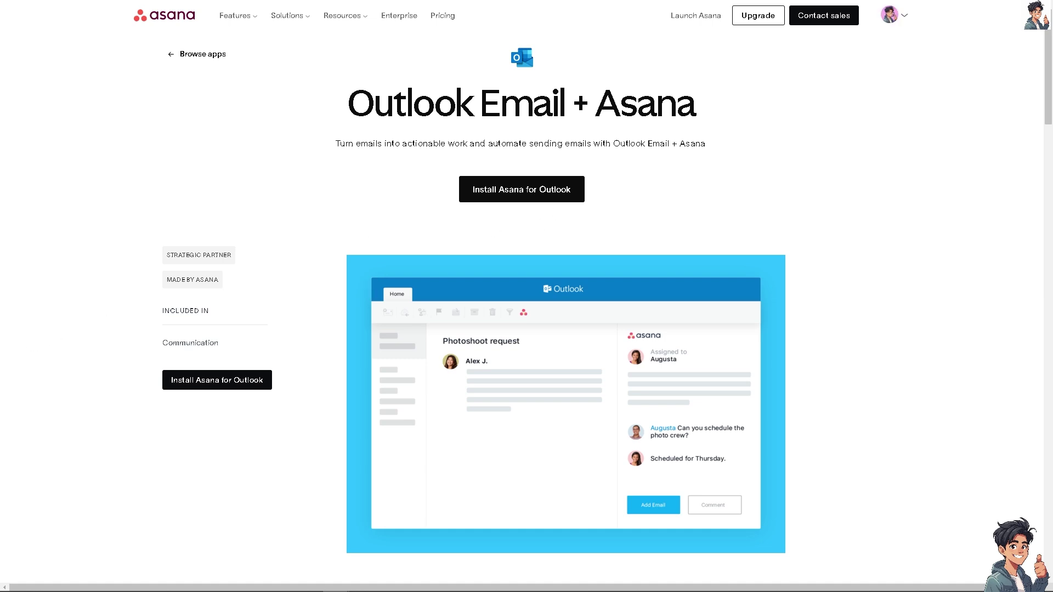
Install Asana for Outlook via Get it now on the AppSource listing.
click(501, 197)
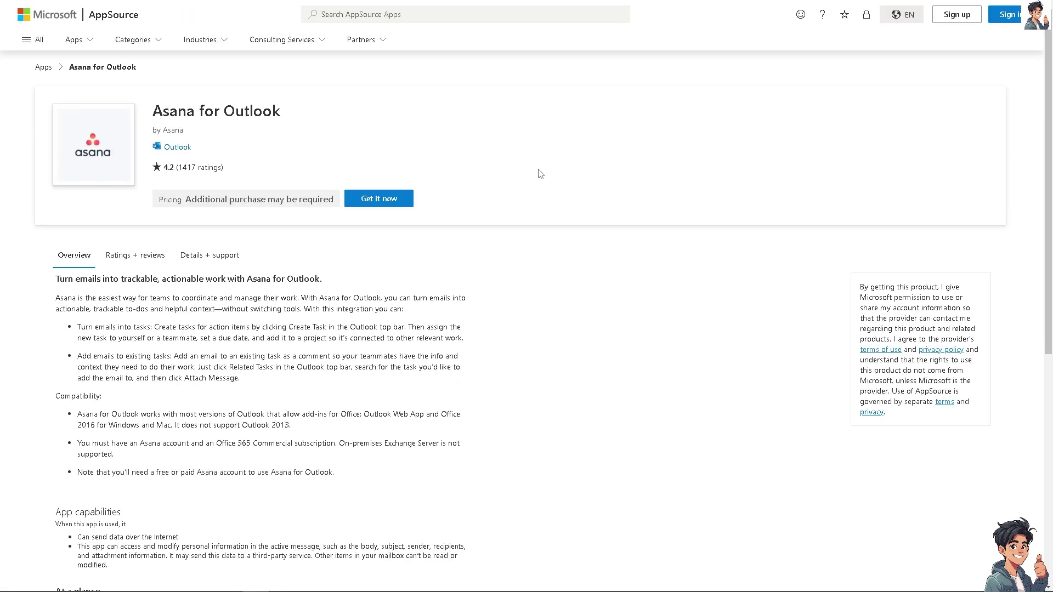
click(379, 199)
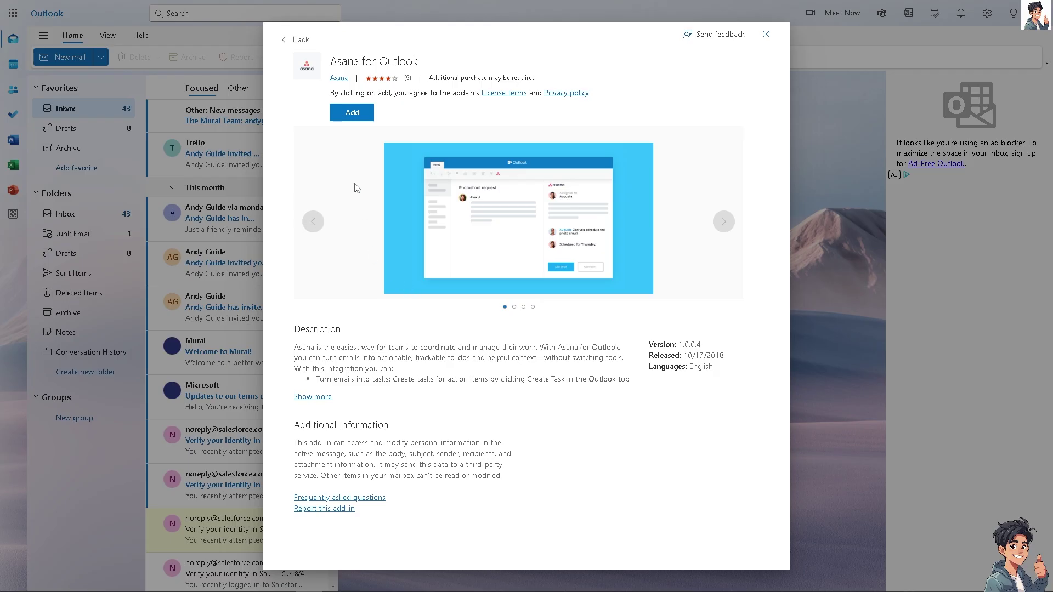
Add the Asana for Outlook add-in in Outlook's add-in dialog.
click(363, 112)
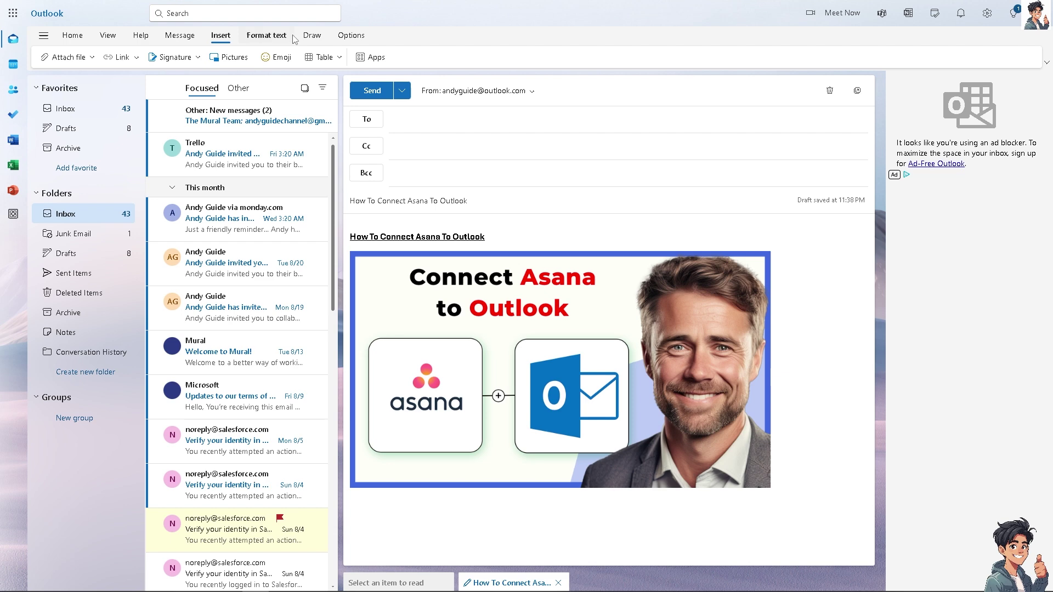
Search the message's Get add-ins list for 'Asana' and add Asana for Outlook.
click(367, 58)
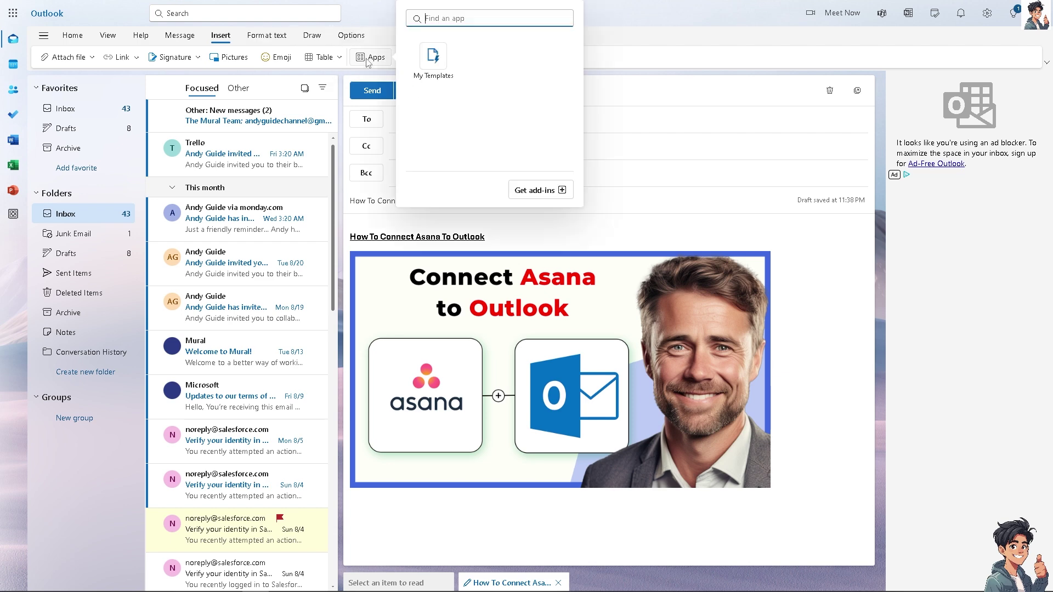
click(561, 193)
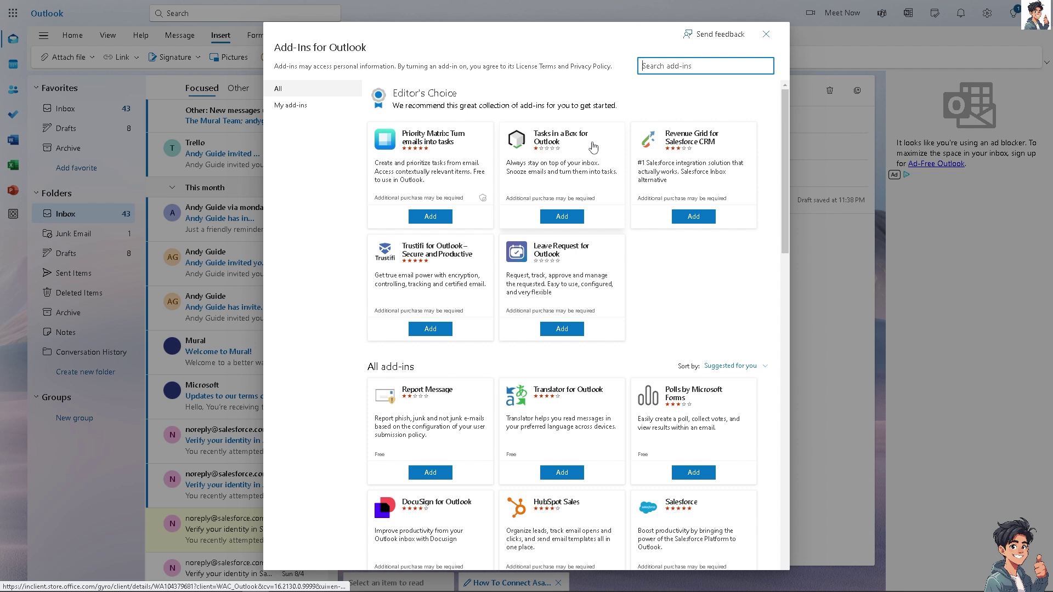
text(Asana)
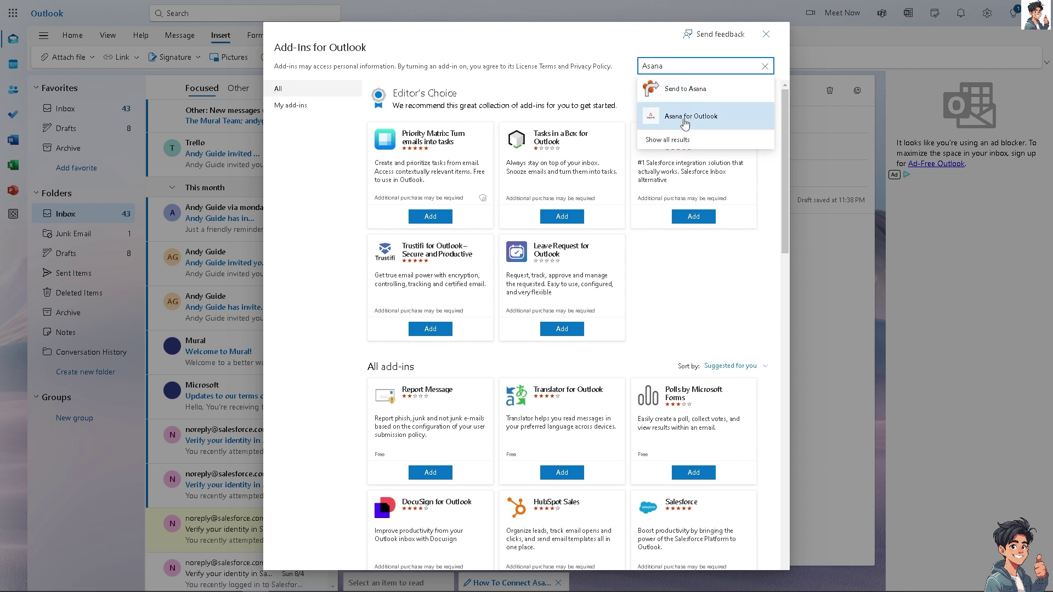
click(684, 122)
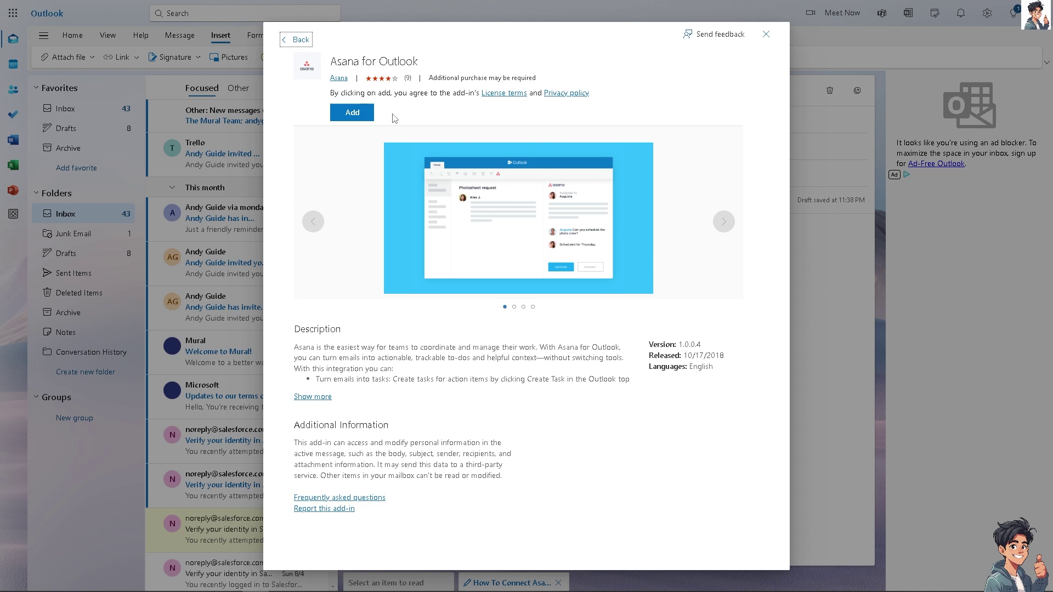
click(354, 113)
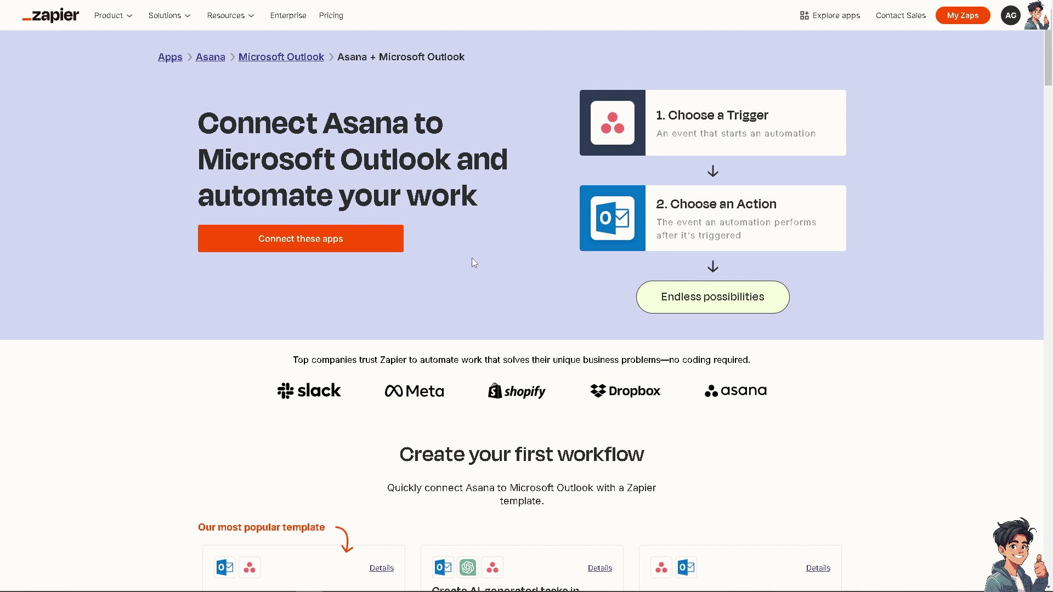
Create a zap connecting Asana and Outlook, titled 'How To Connect Asana To Outlook'.
click(360, 240)
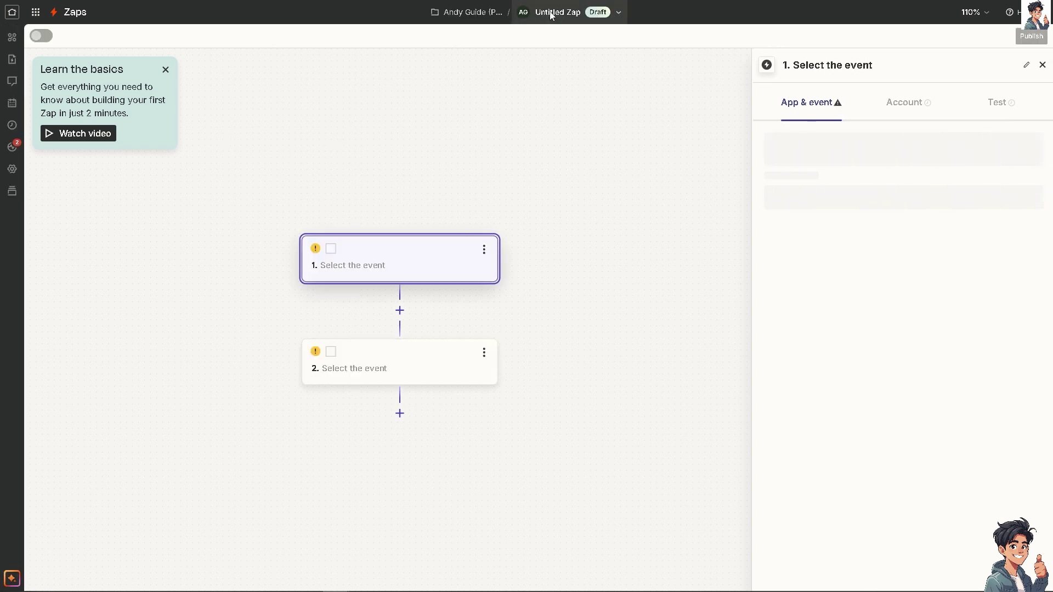
click(551, 12)
click(549, 44)
text(How To Connect Asana To Outlook)
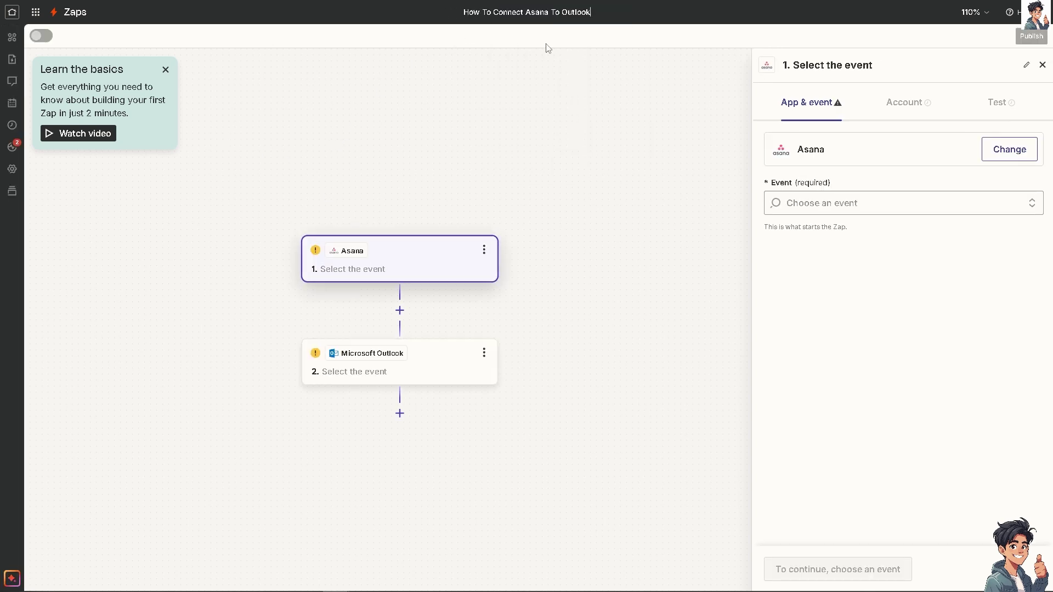
click(413, 256)
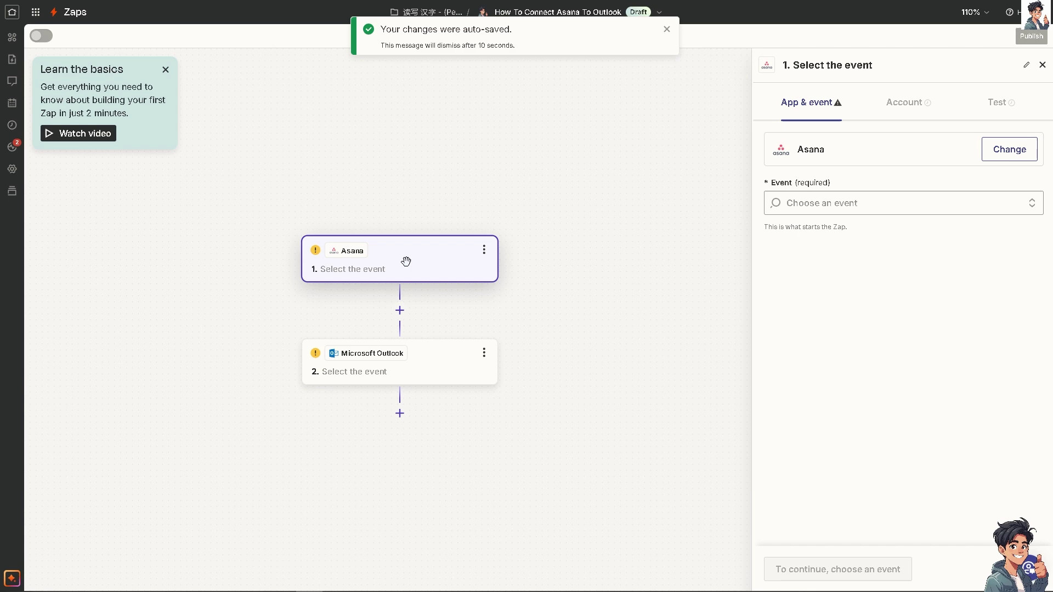
Set the Asana trigger to New Completed Subtask and the Outlook action to Create Draft Email.
click(825, 202)
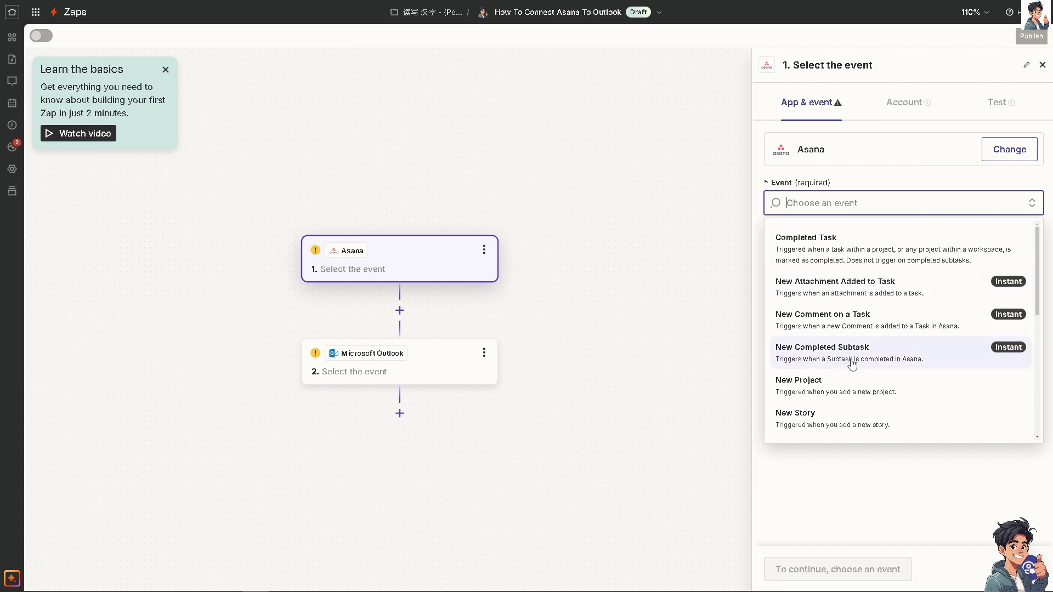
click(888, 363)
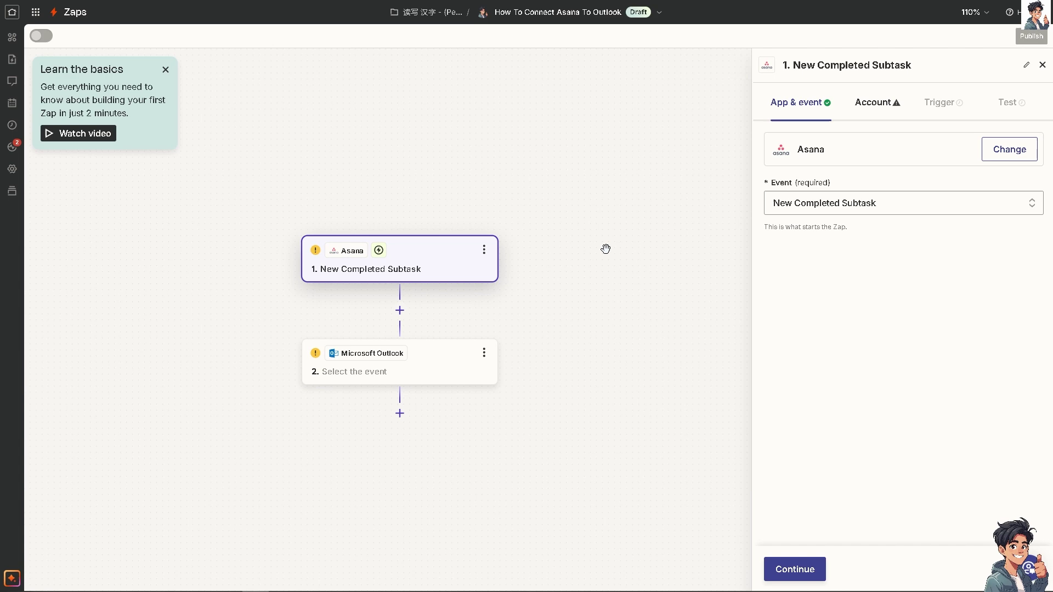
click(431, 367)
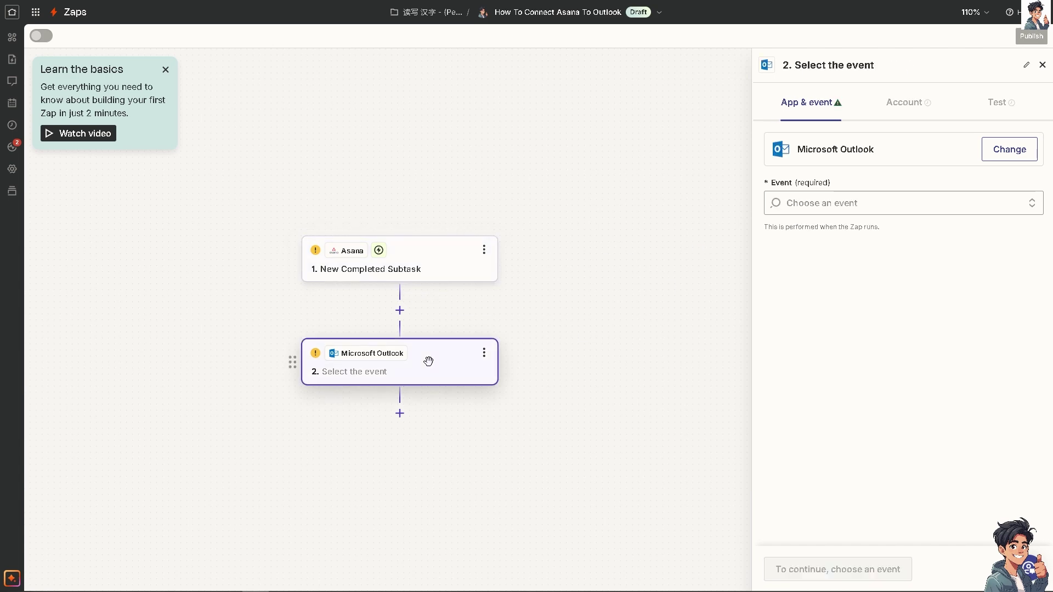
click(895, 203)
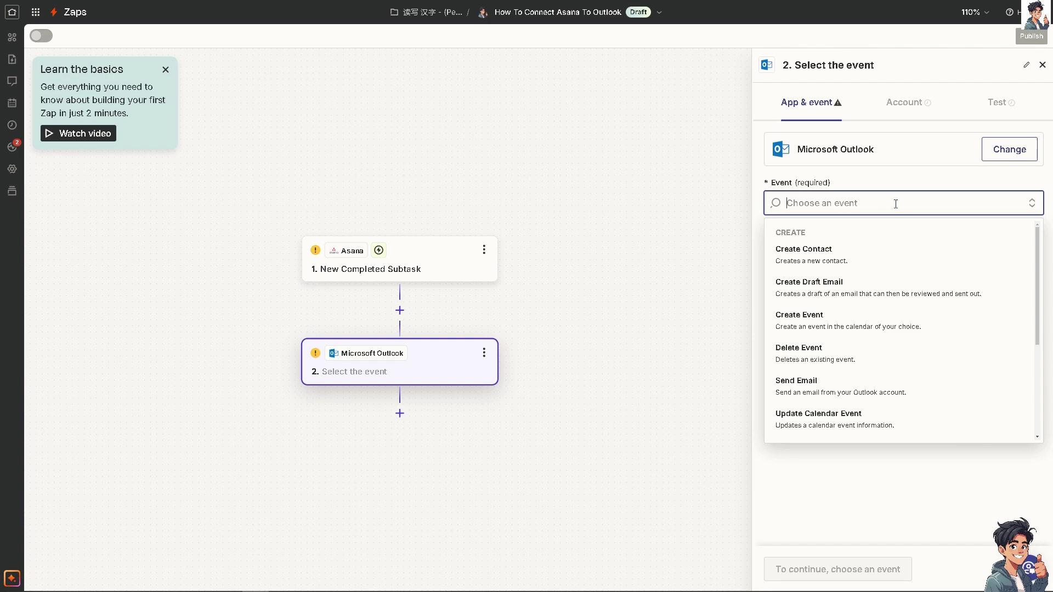
click(837, 297)
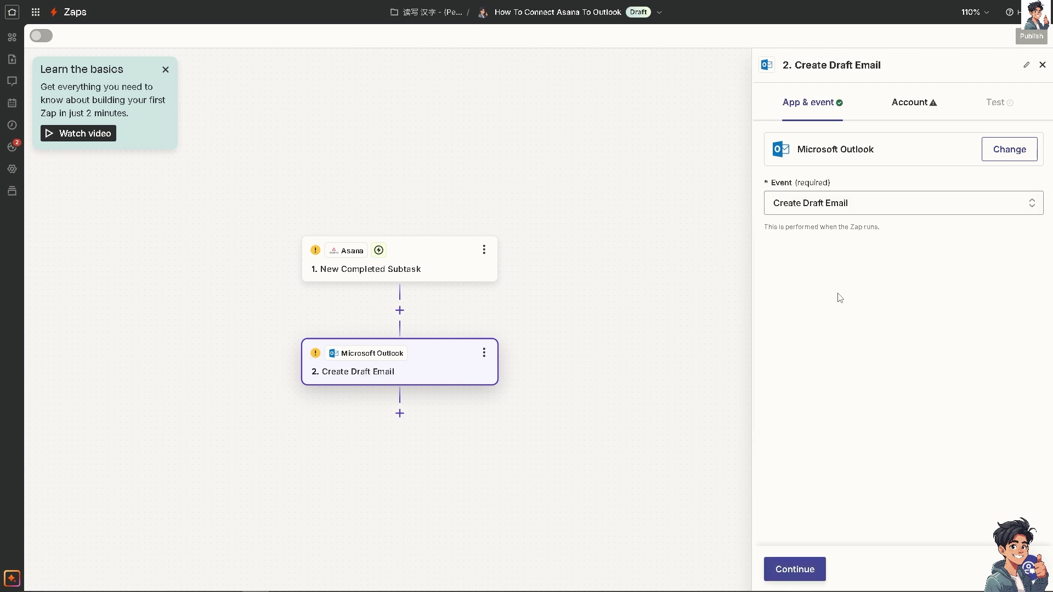
click(405, 258)
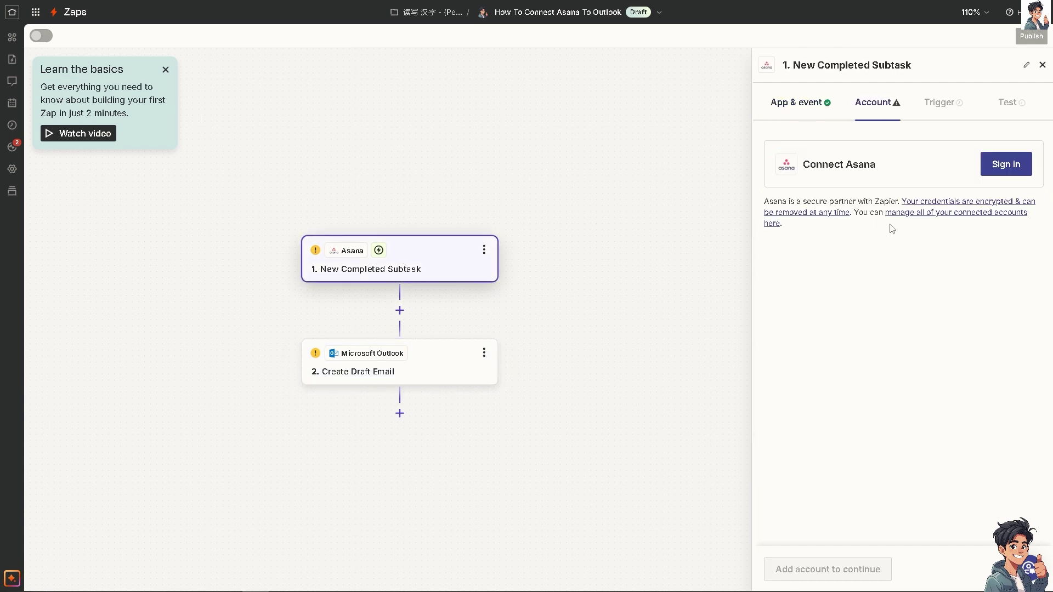
Sign in to Asana and set the trigger's workspace to My workspace.
click(1002, 170)
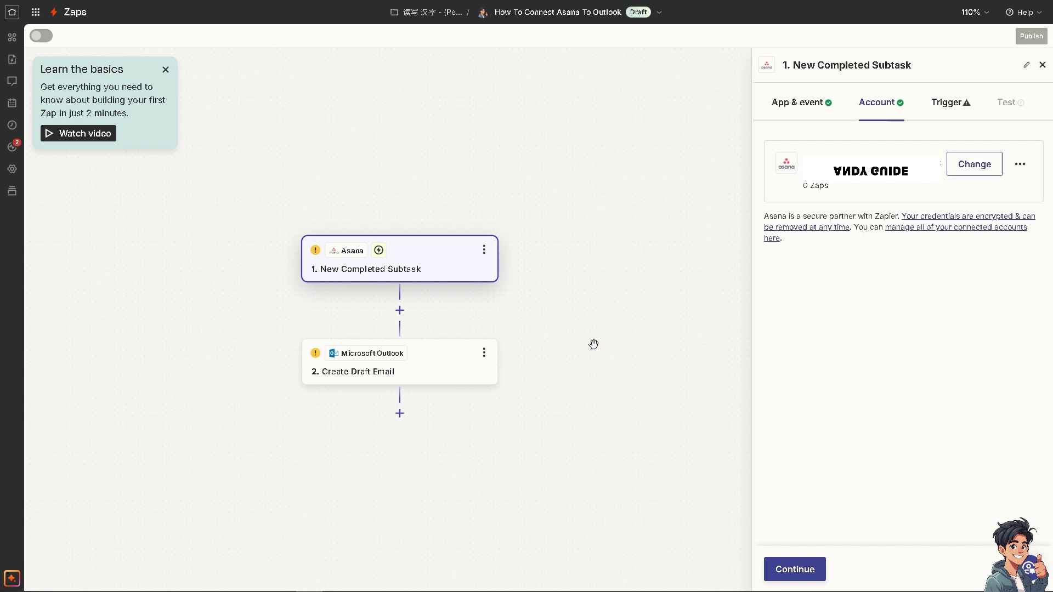
click(805, 575)
click(828, 187)
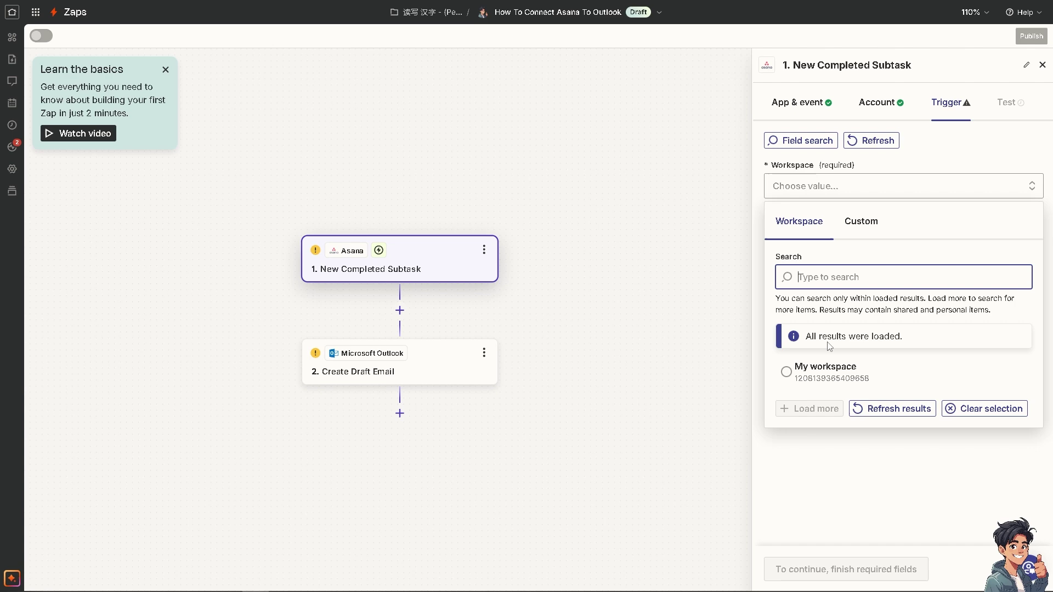
click(832, 378)
click(834, 376)
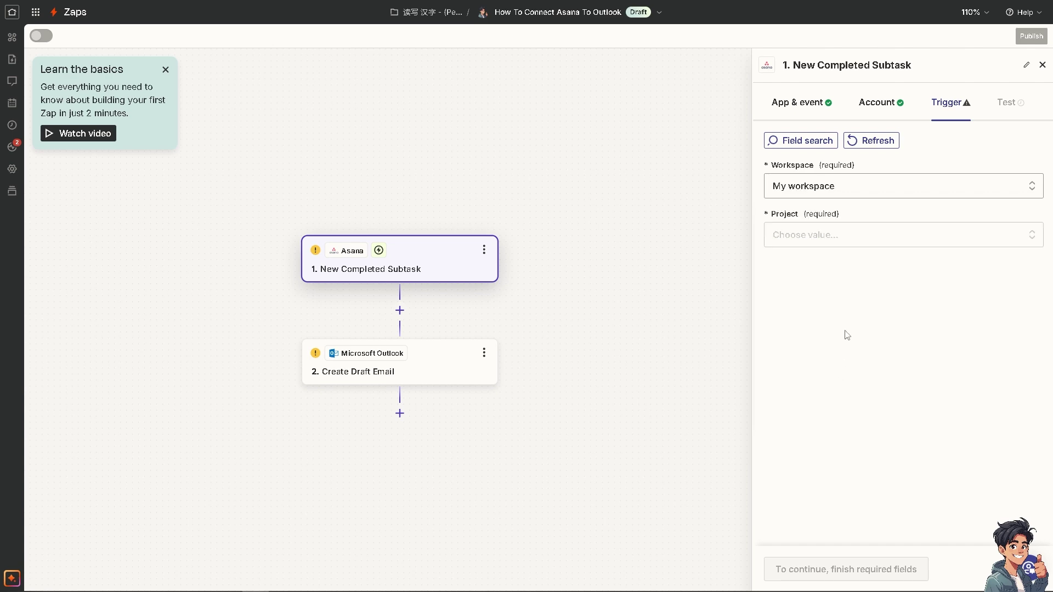
Choose the How To Connect Asana To Outlook project and task for the trigger.
click(854, 245)
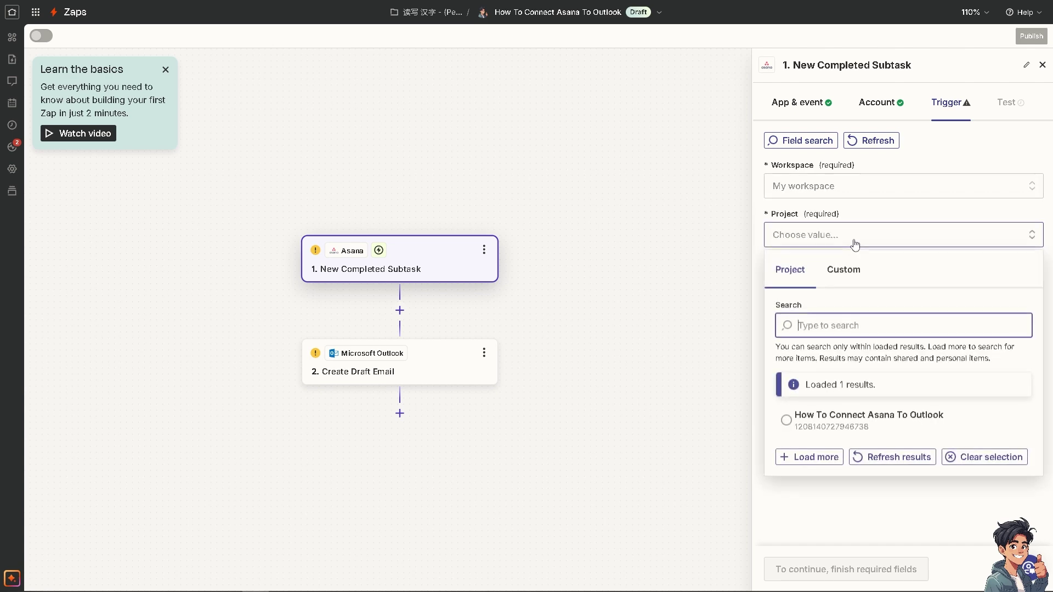
click(859, 429)
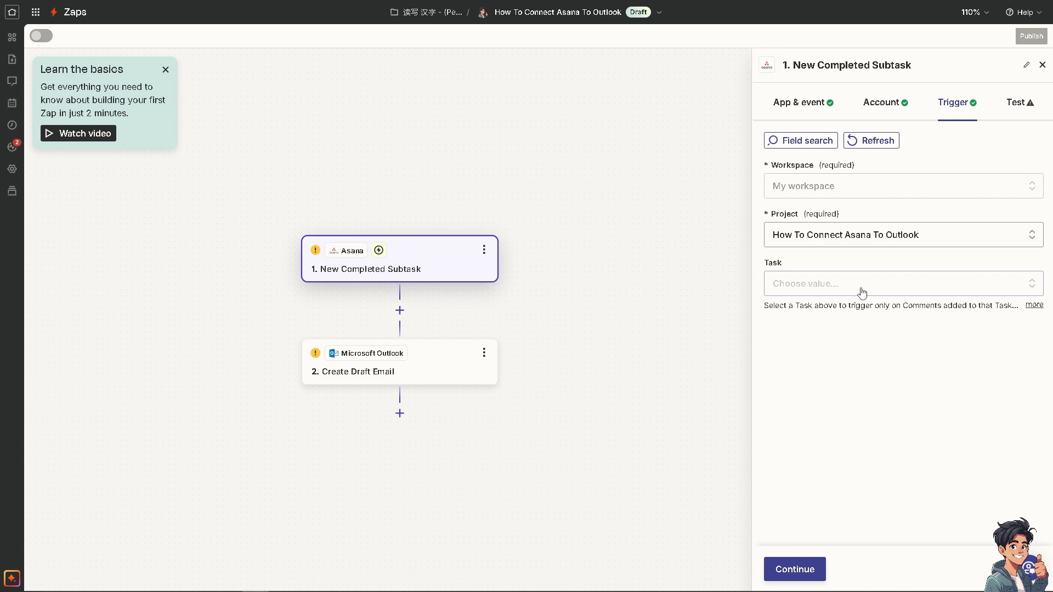
click(861, 292)
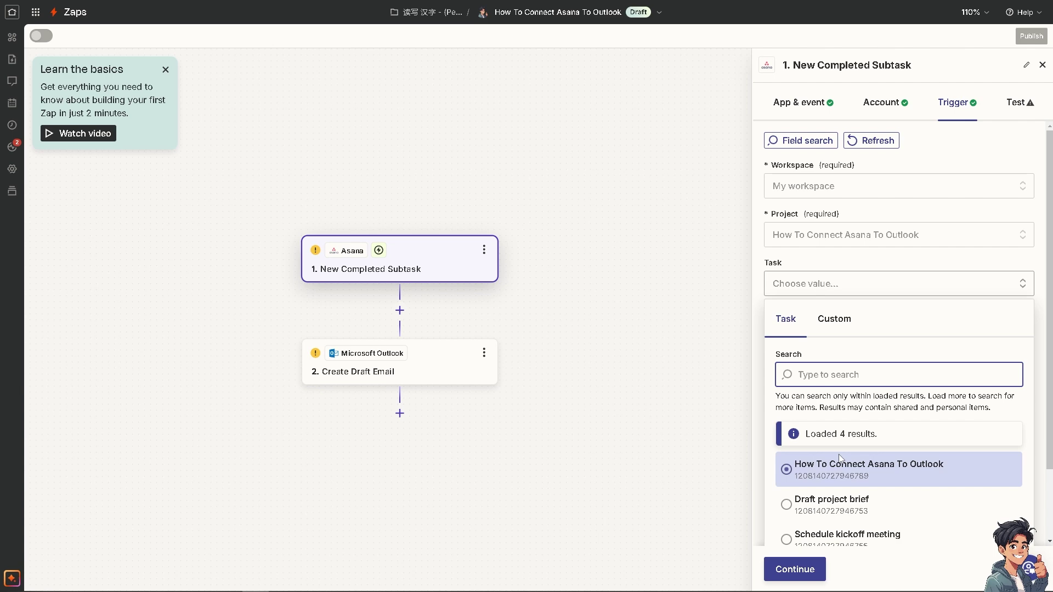
click(844, 464)
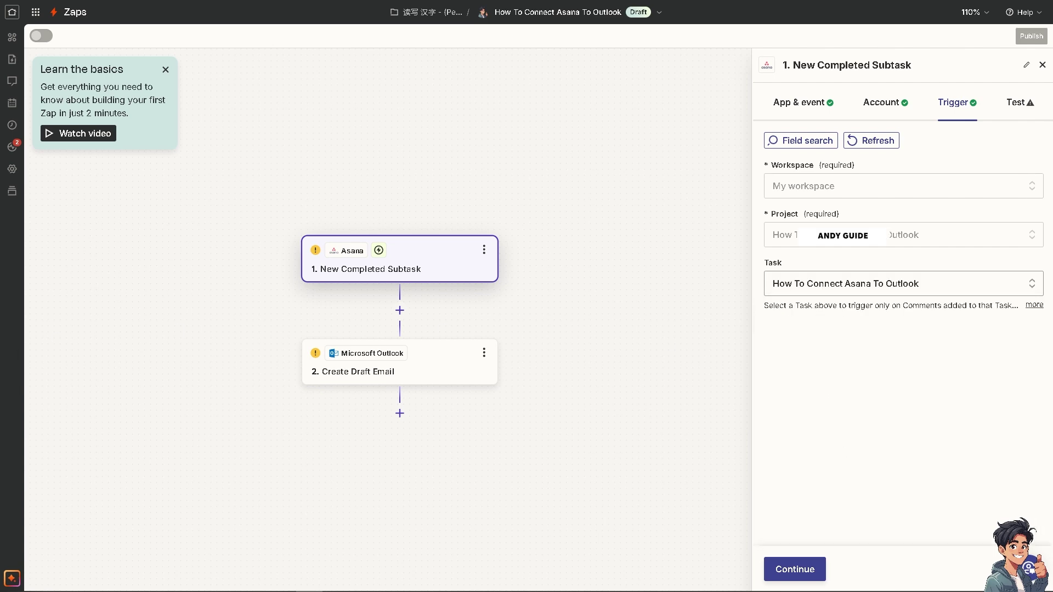
click(794, 569)
click(399, 364)
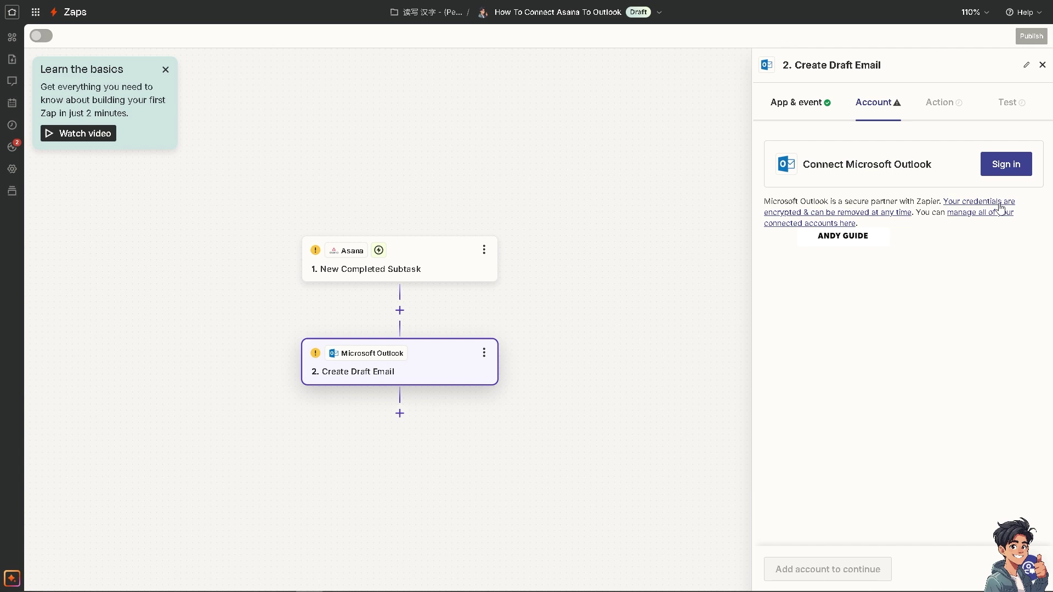
Sign in to Microsoft and accept Zapier's access to the Outlook account.
click(1014, 165)
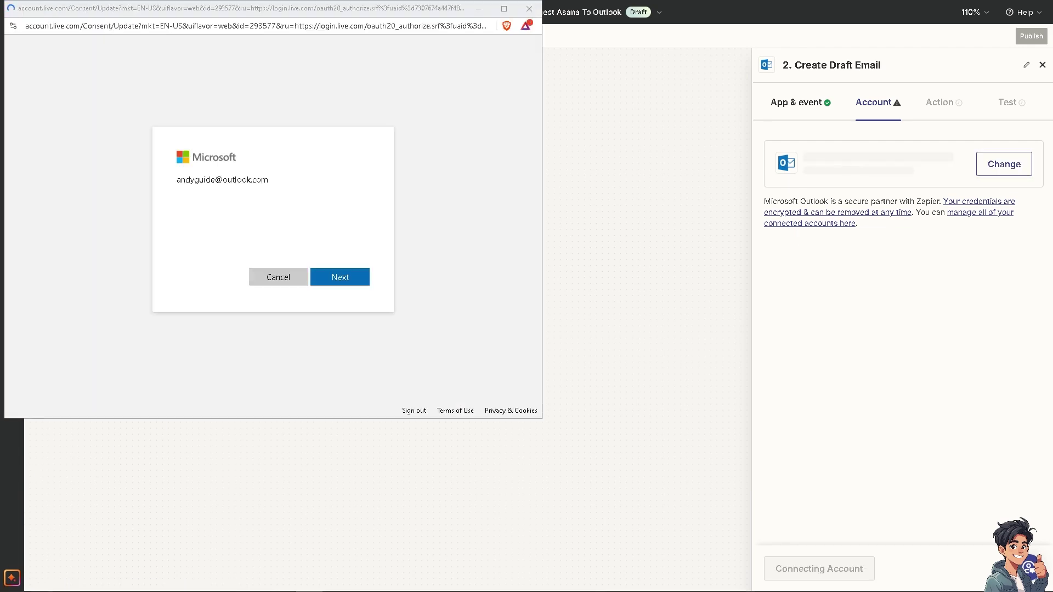
scroll(286, 268, down, 3)
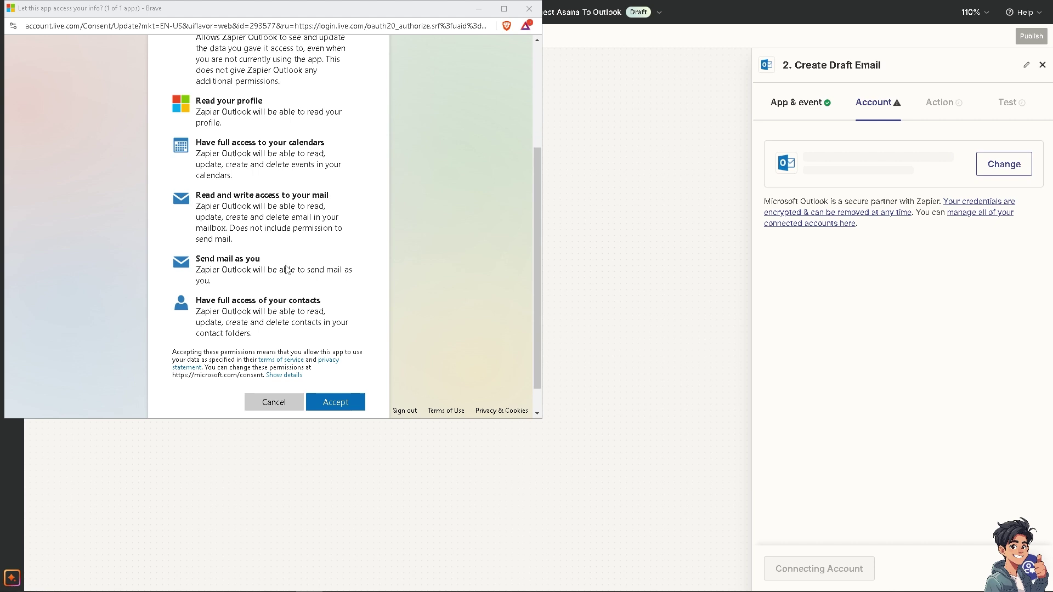
scroll(286, 268, up, 1)
scroll(287, 269, down, 2)
click(336, 370)
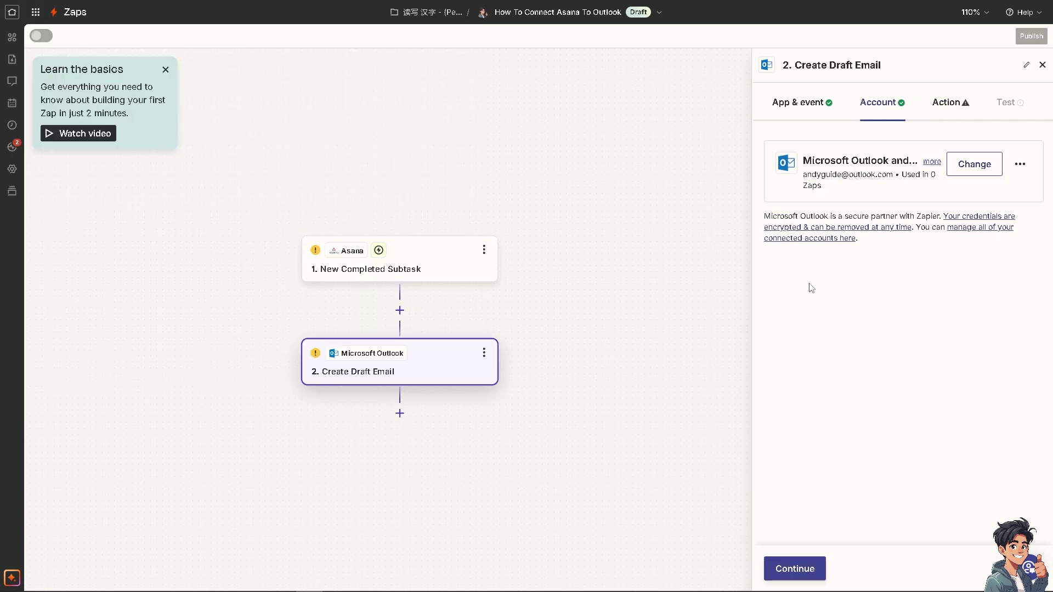
Pick recipient data for the Zapier draft's To Email field and skip the Asana trigger test to use example completed-subtask data.
click(795, 568)
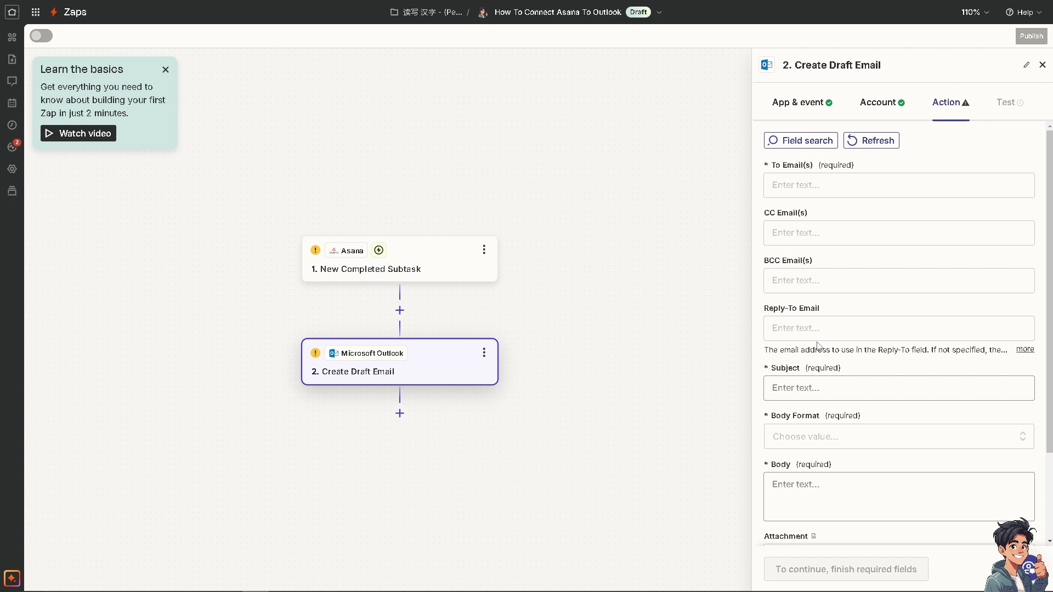
click(823, 190)
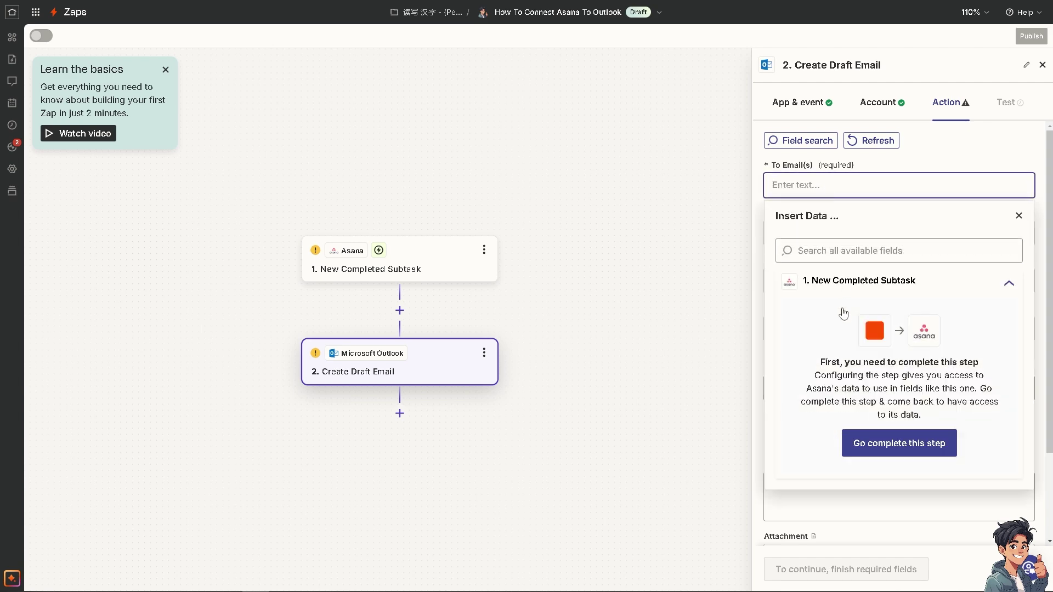
click(870, 442)
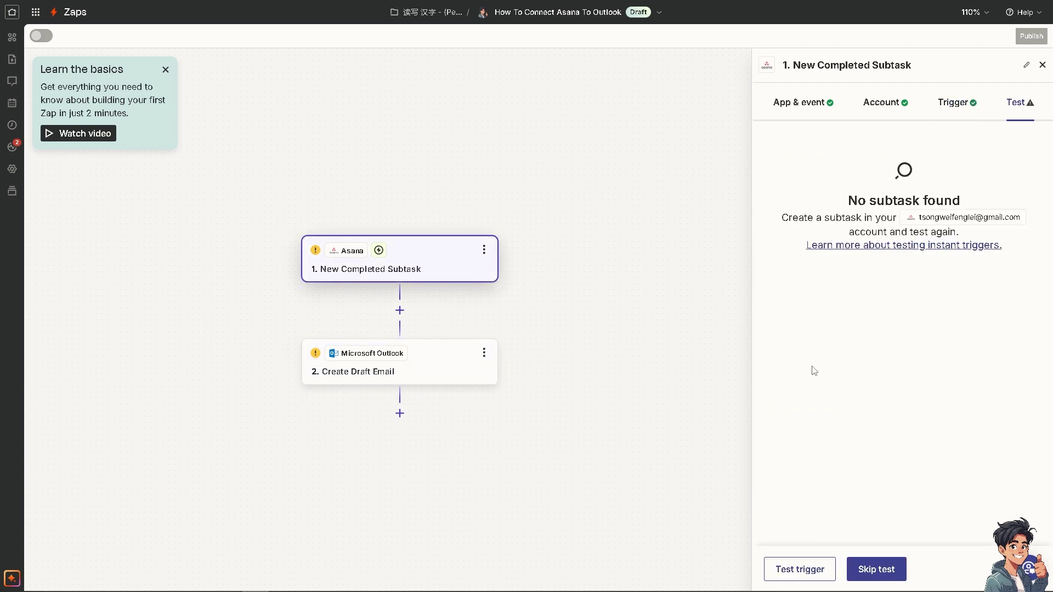
click(901, 567)
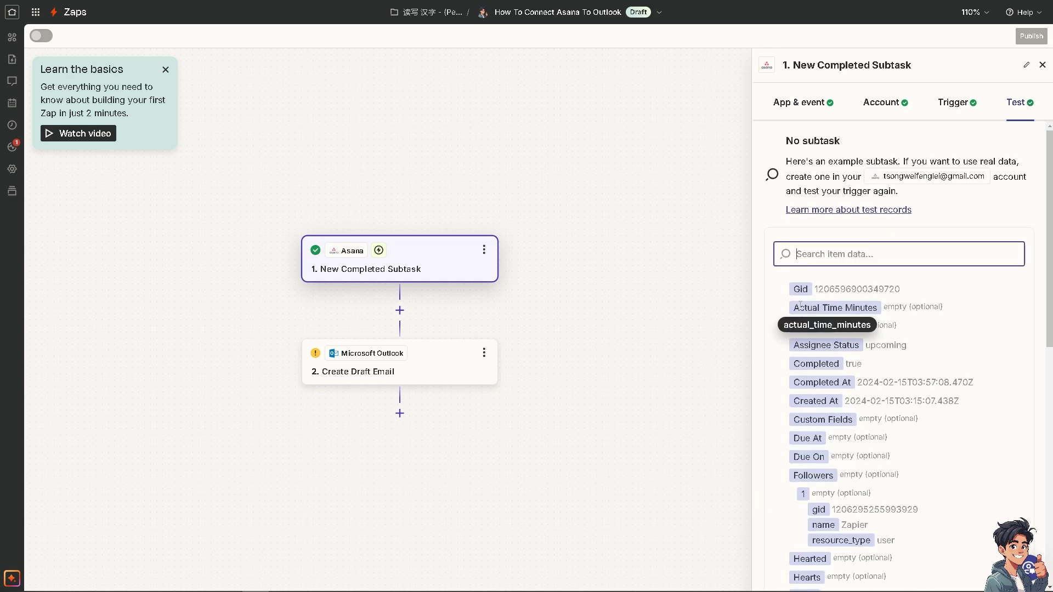
scroll(803, 307, down, 4)
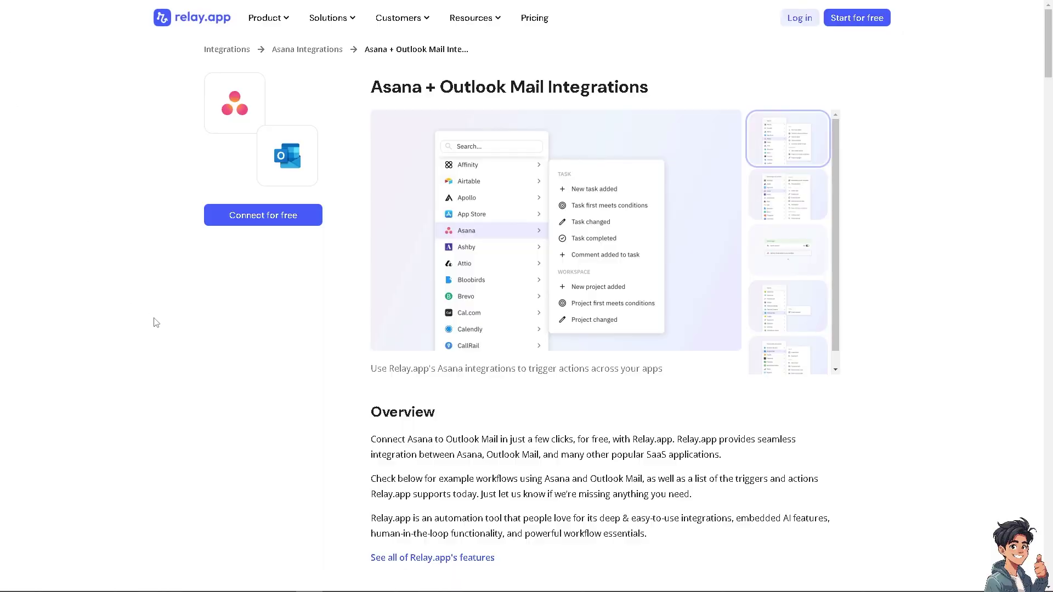
Use Connect for free on the Asana + Outlook Mail page to reach Relay.app's Workflows dashboard.
click(280, 221)
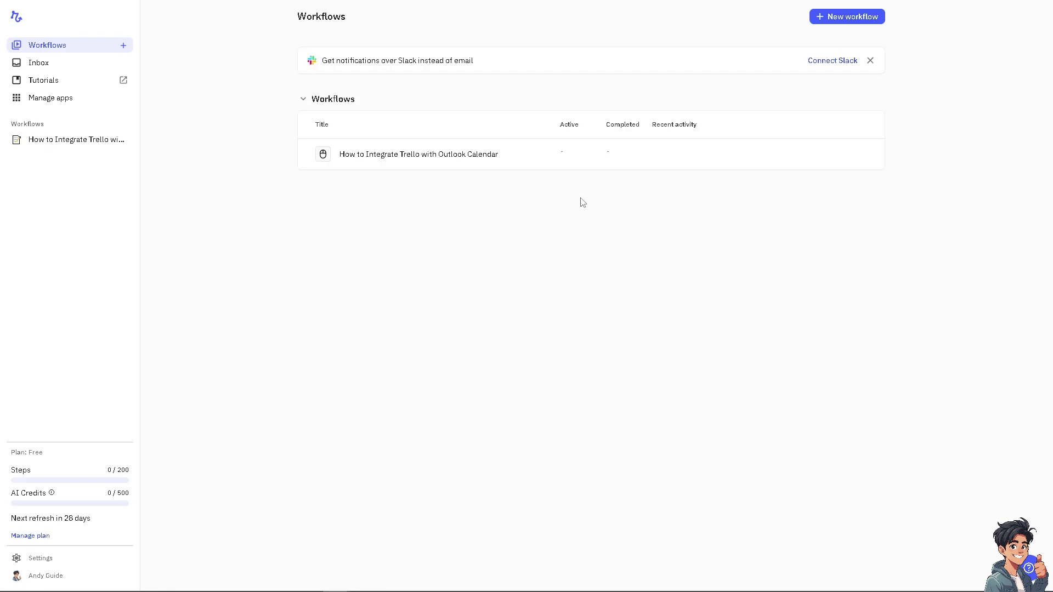
Start a new workflow with Asana's New task added trigger on the second workspace's How To Integrate Asana With Google Sheets project.
click(852, 20)
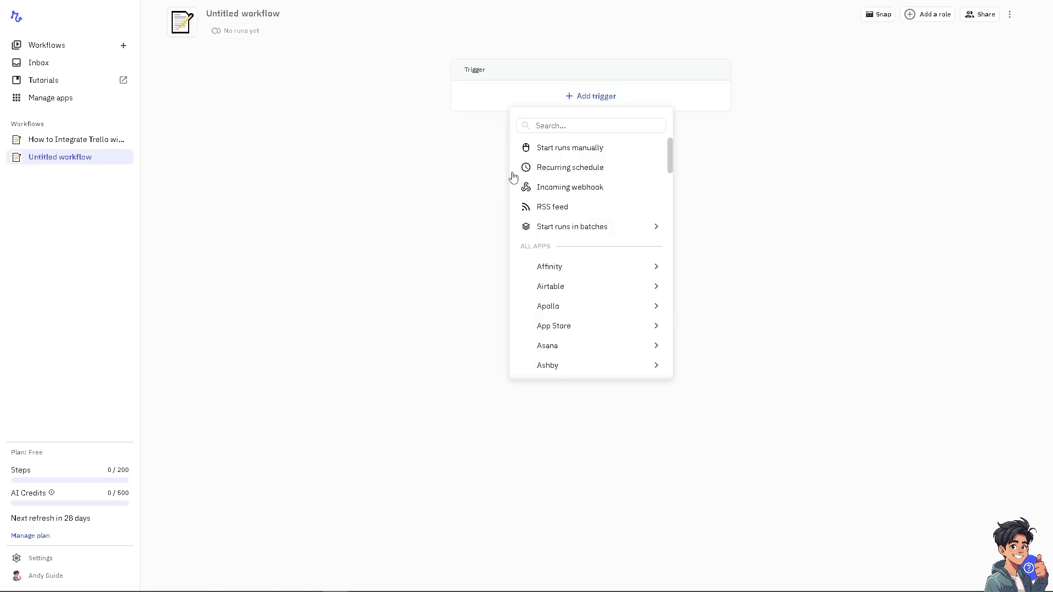
mouse_move(571, 356)
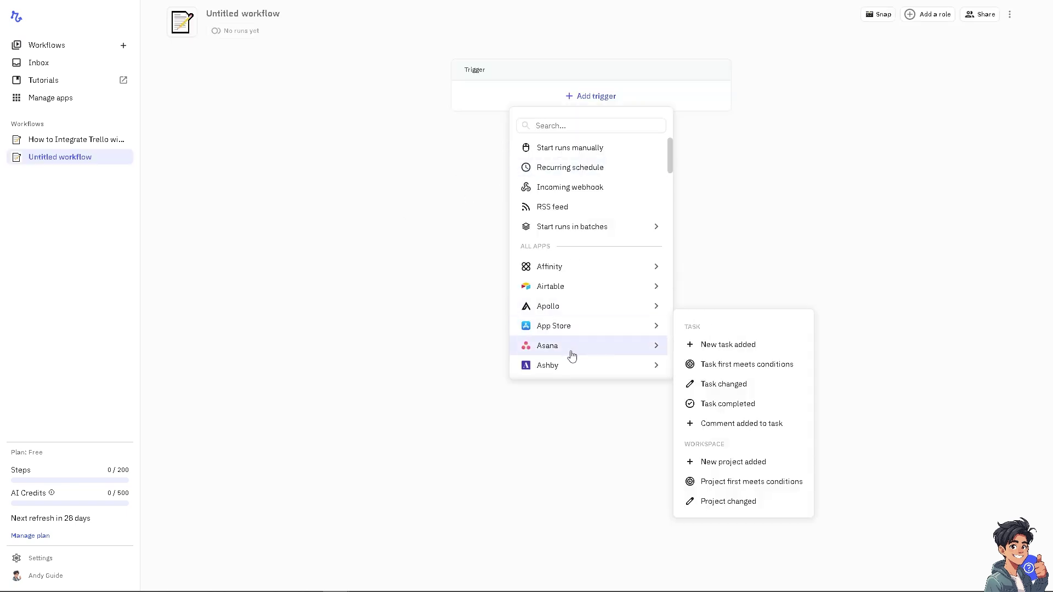
click(704, 349)
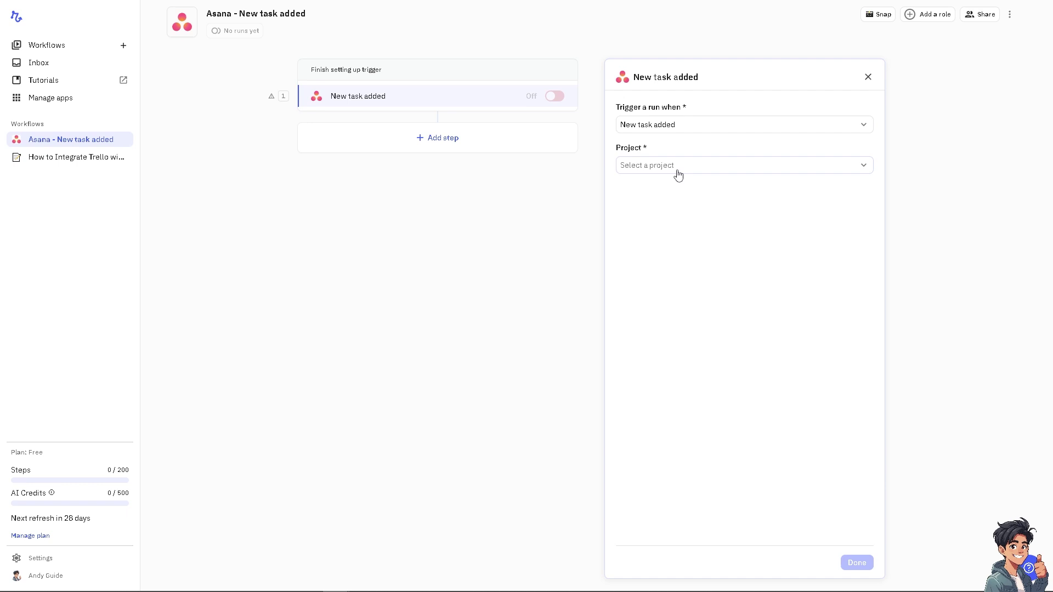
click(678, 174)
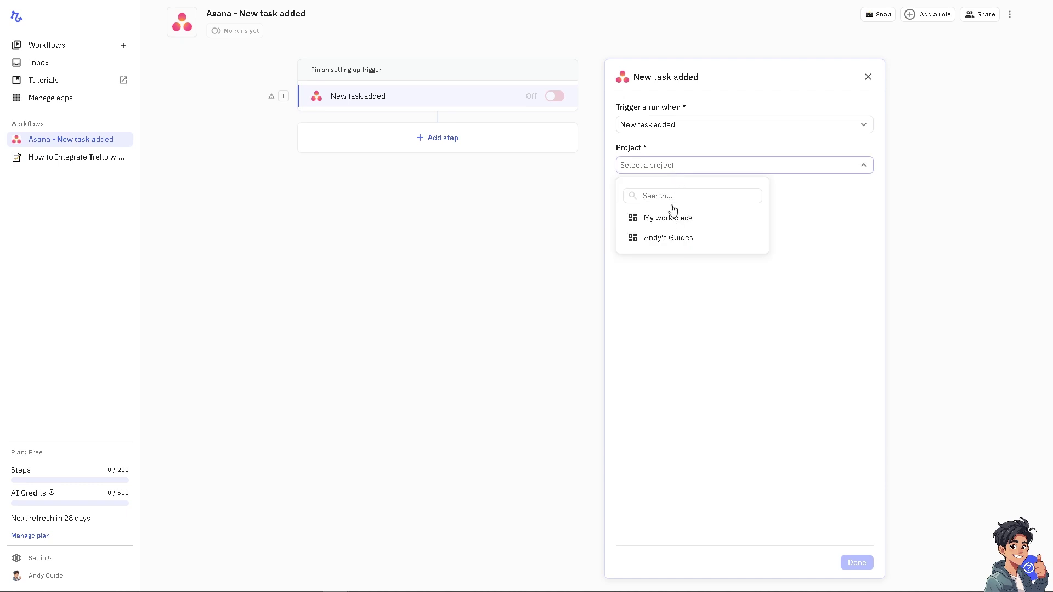
click(682, 238)
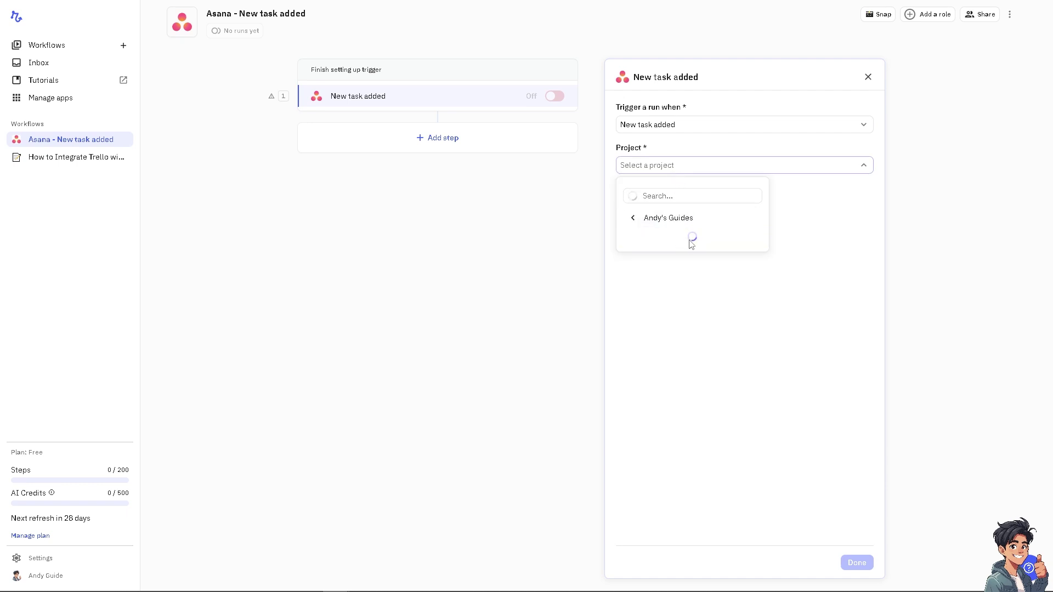
click(703, 237)
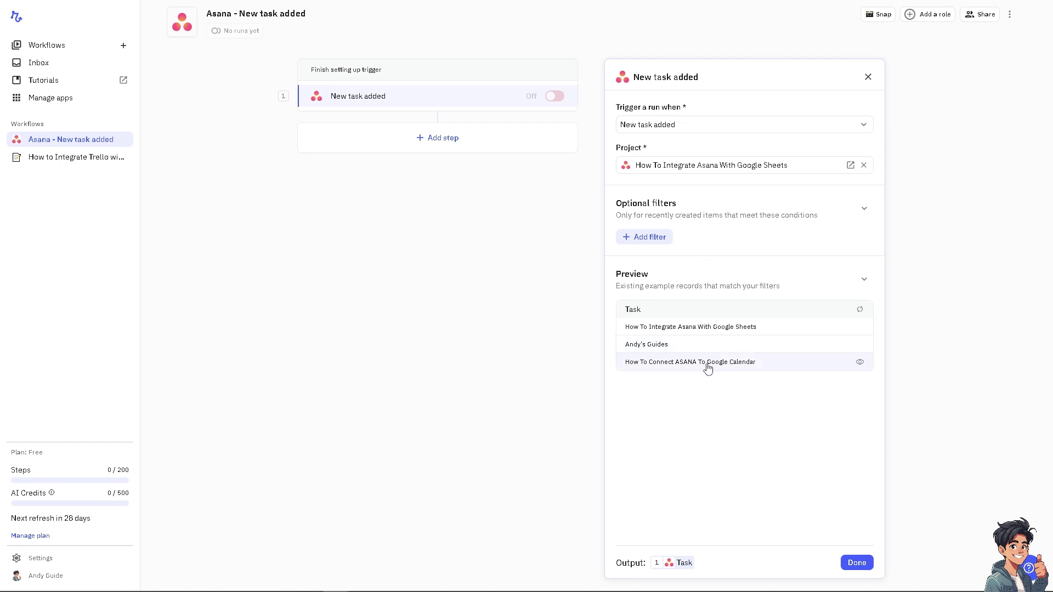
Review the fields of an example Asana task, then close its details.
click(690, 347)
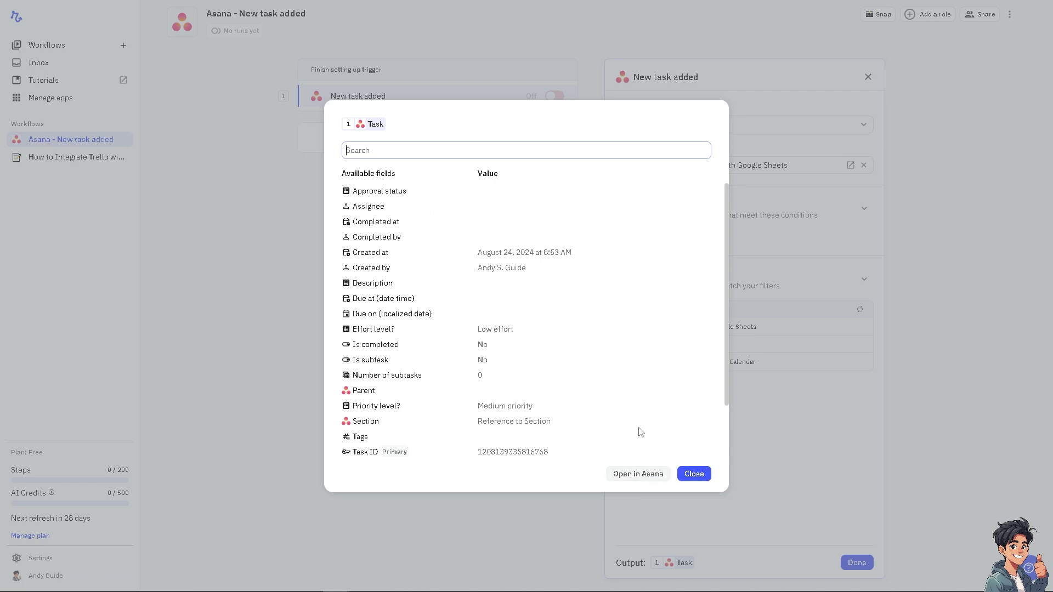
scroll(506, 347, down, 2)
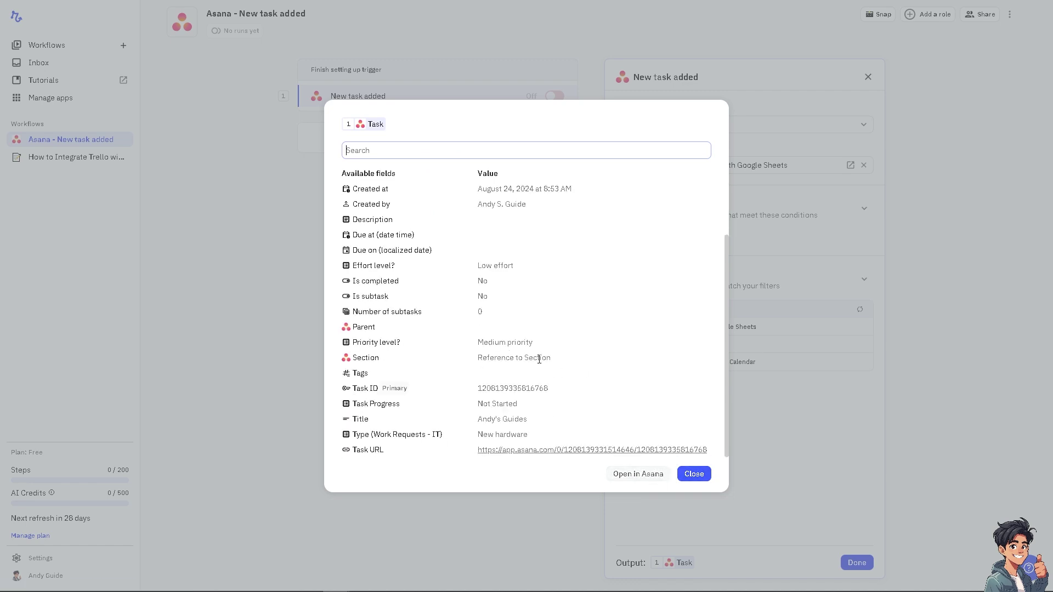
click(693, 473)
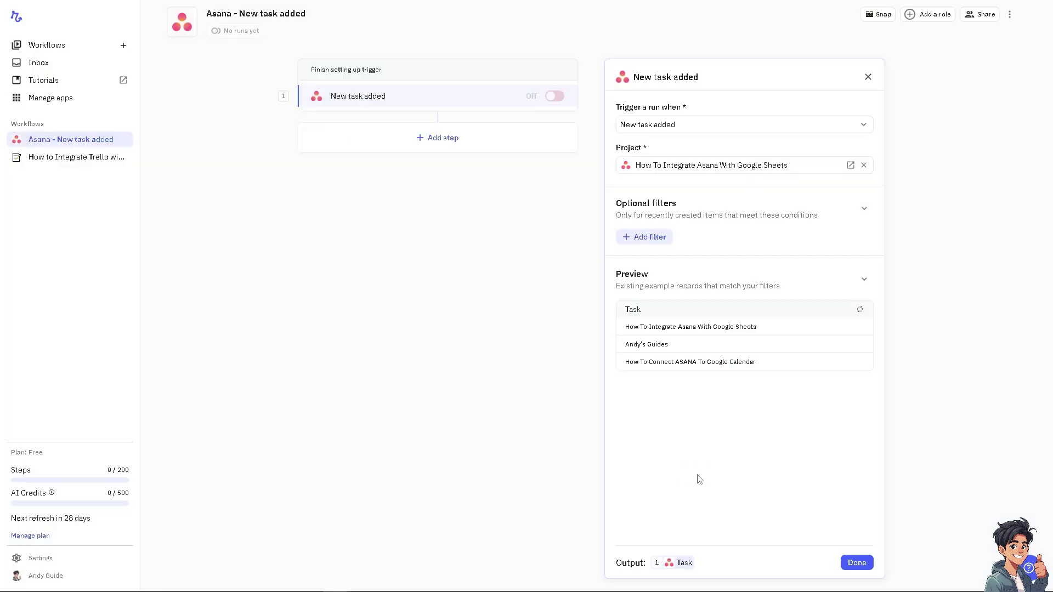
Add an Outlook Mail Create draft action as the step after the Asana trigger.
click(443, 140)
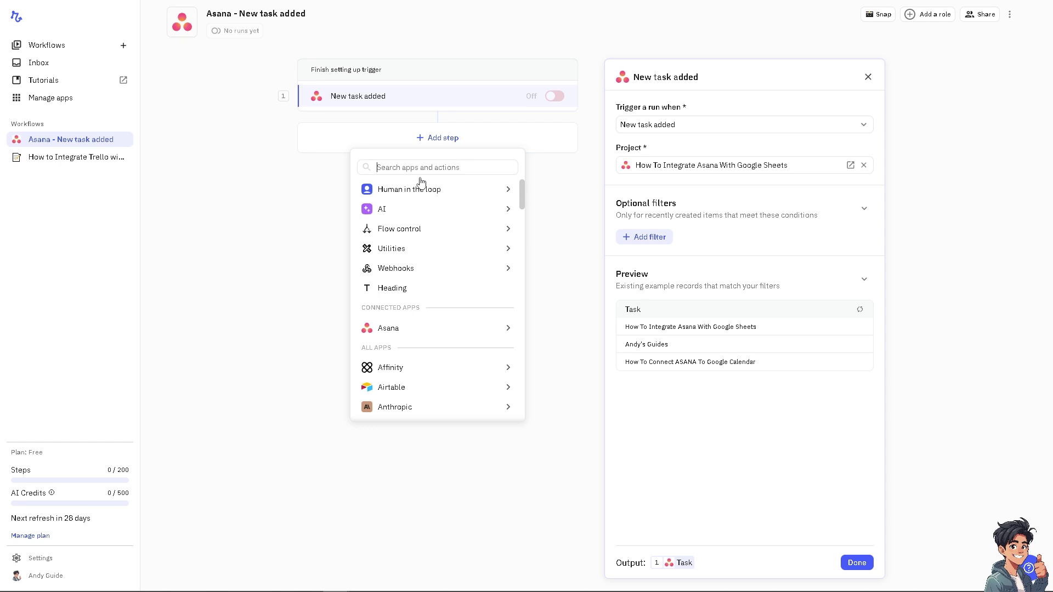
text(Out)
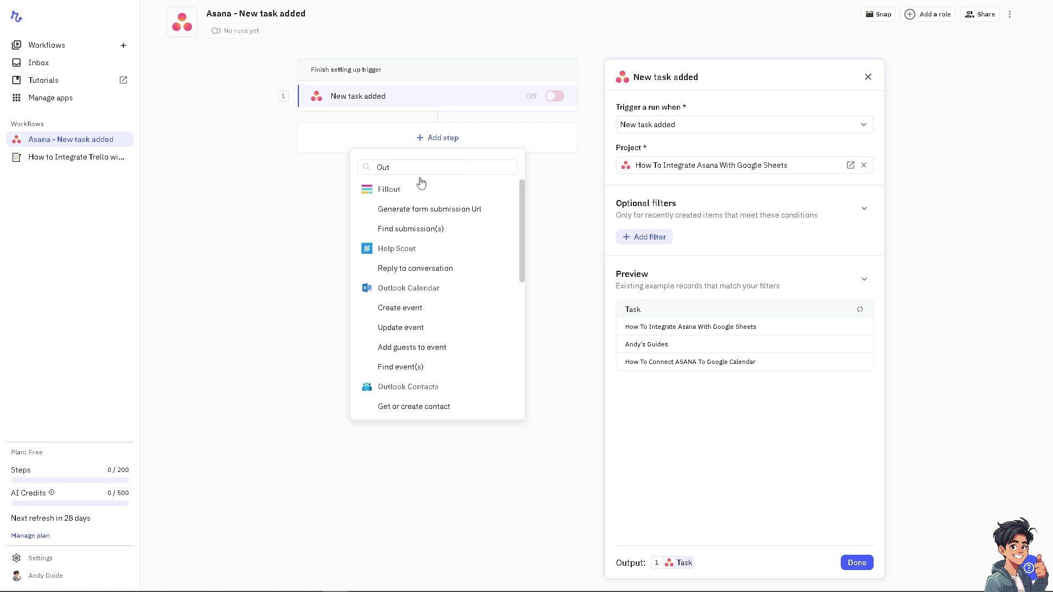
text(loo)
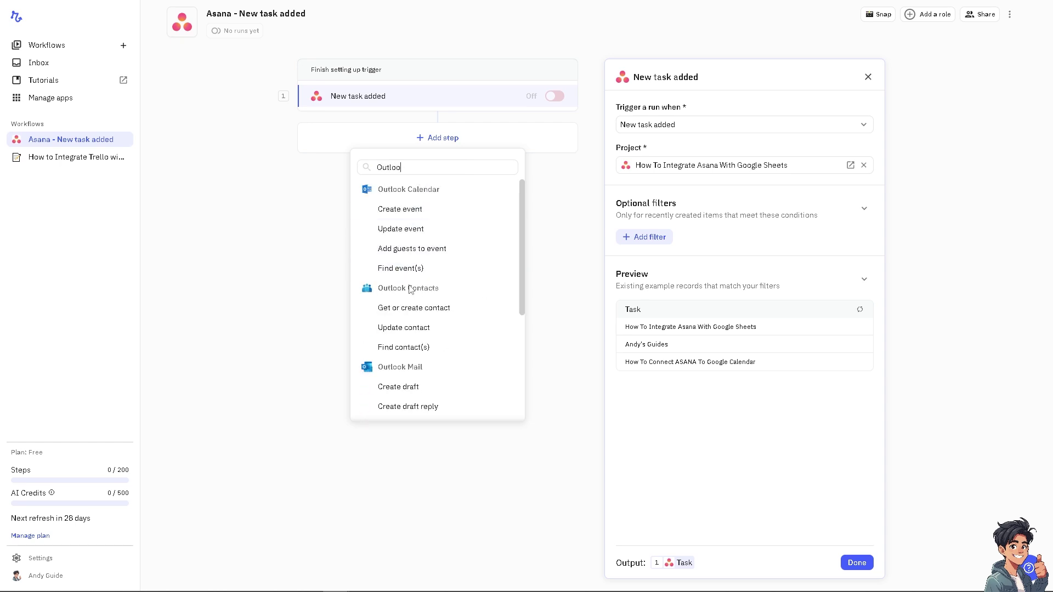
click(411, 387)
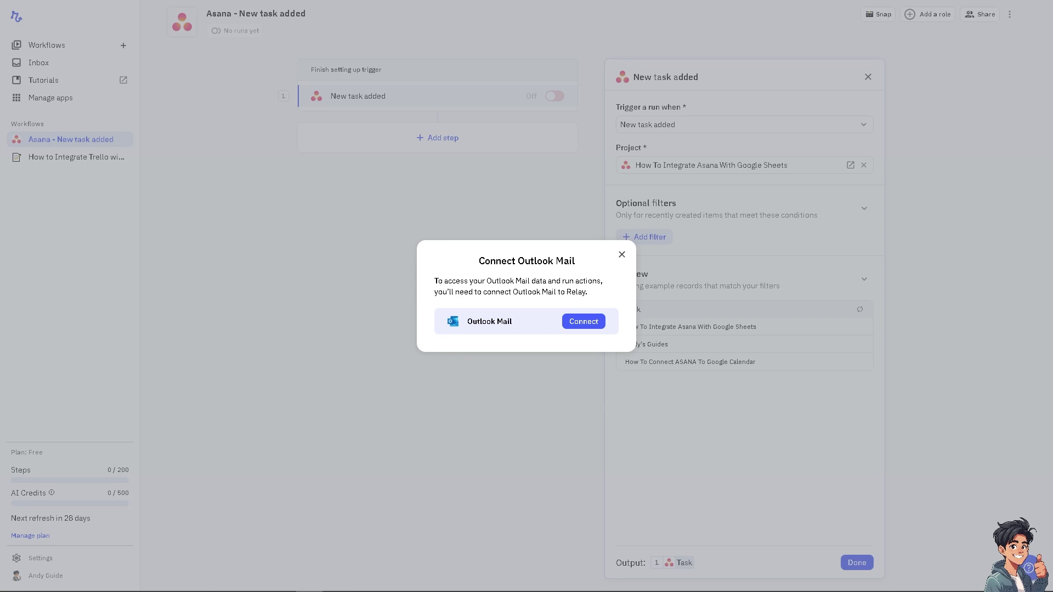
Close the Connect Outlook Mail prompt without connecting an account.
click(622, 254)
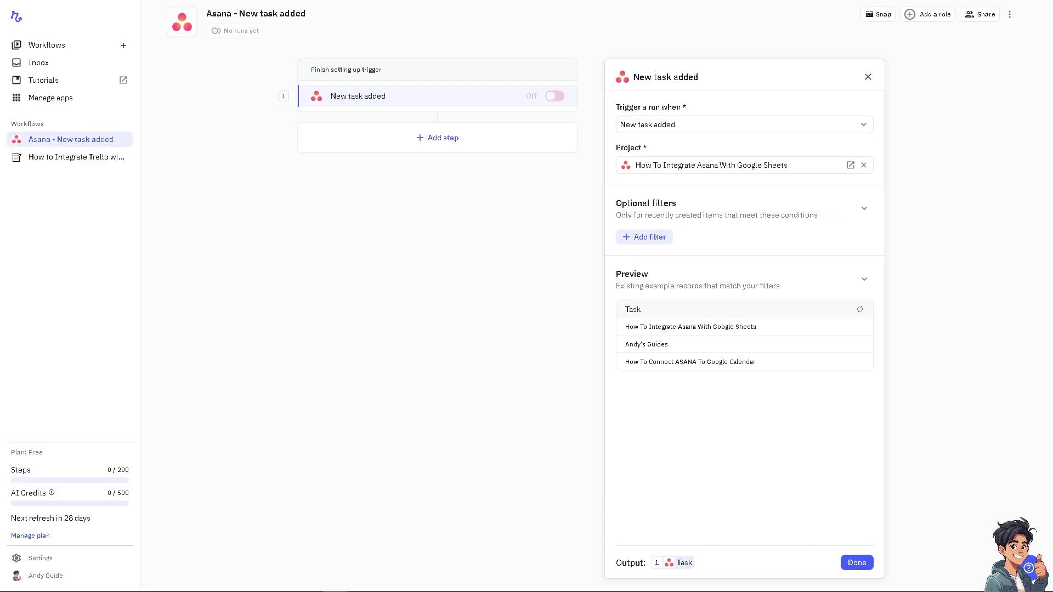